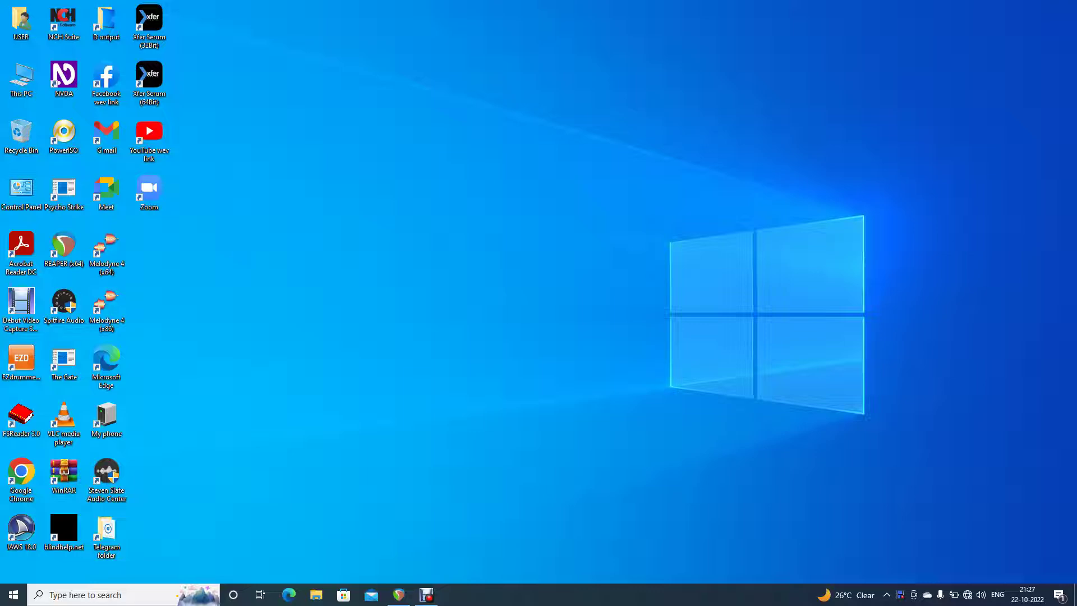
# Step: Switch to REAPER and insert a track from the Keyzone Classic Acoustic piano 1 template
pyautogui.hotkey('alt', 'Tab')
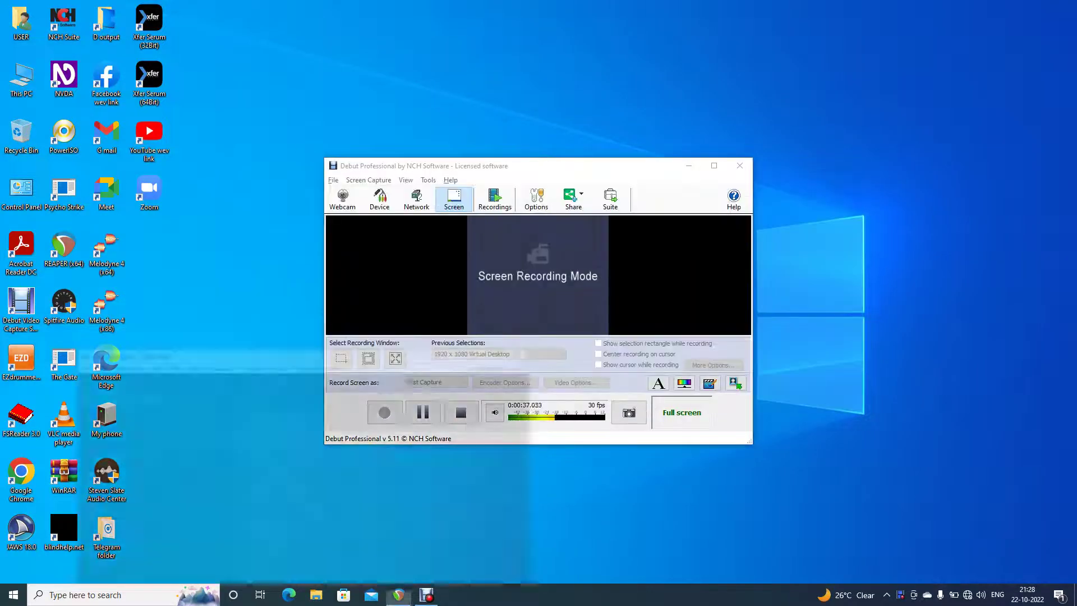
pyautogui.hotkey('alt', 'Tab')
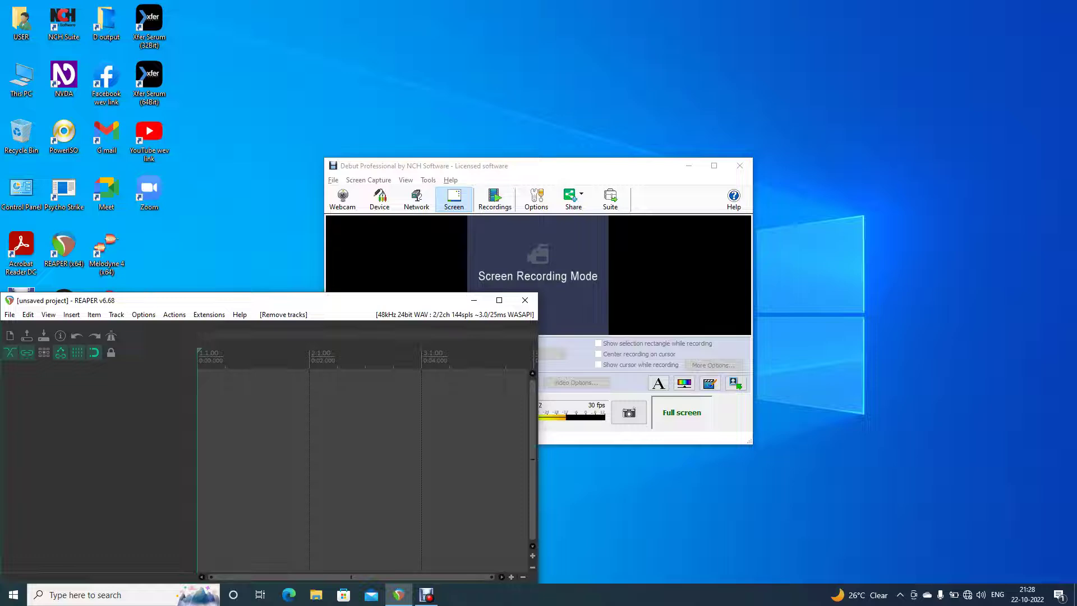
pyautogui.hotkey('alt', 'i')
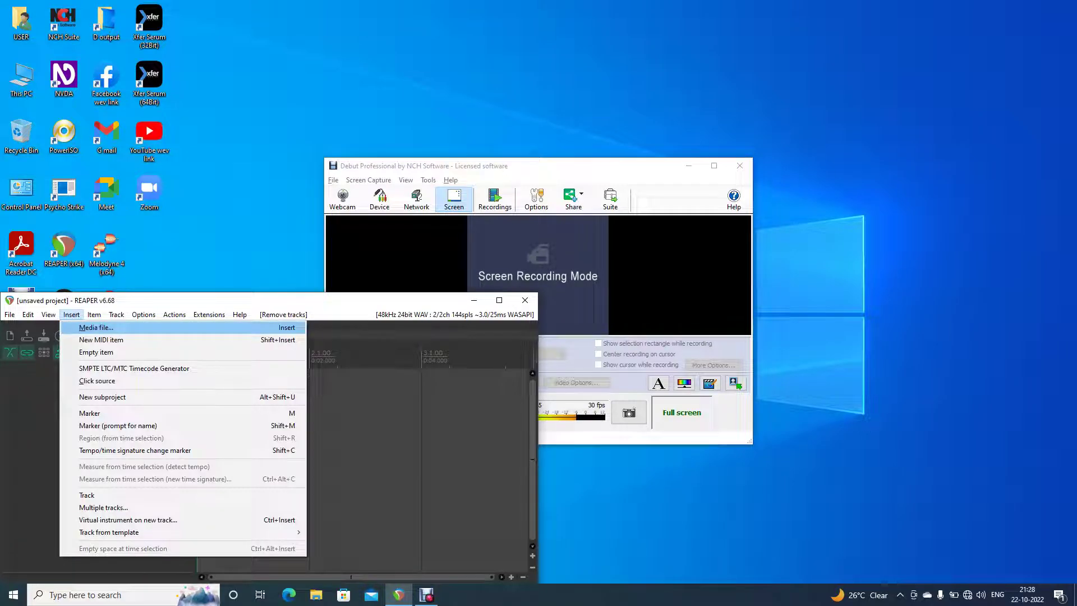
pyautogui.press('Up')
pyautogui.press('Up')
pyautogui.press('Right')
pyautogui.press('k')
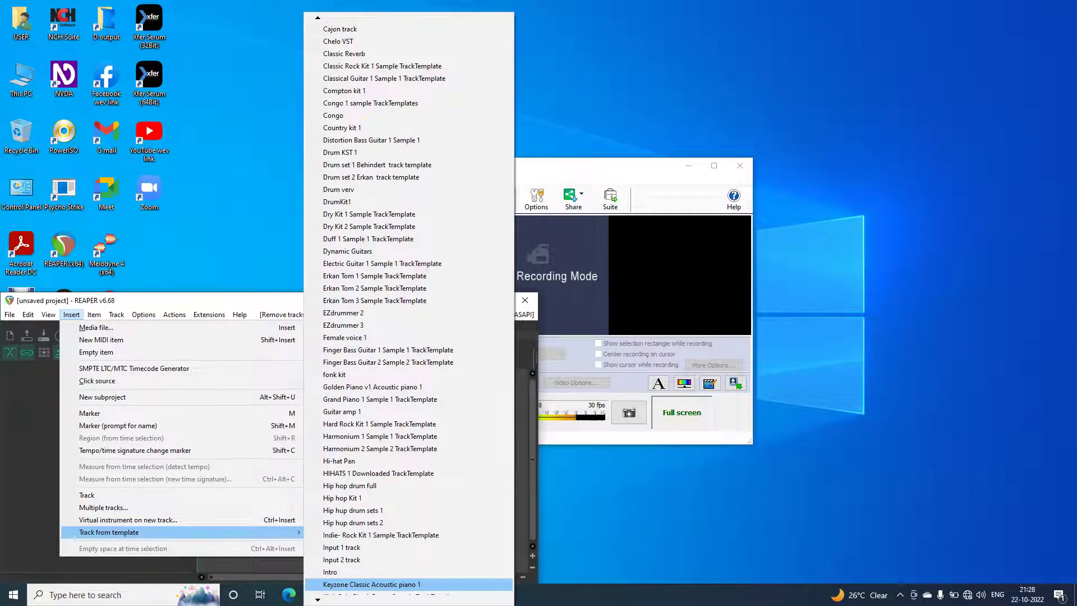
pyautogui.press('Escape')
pyautogui.press('Escape')
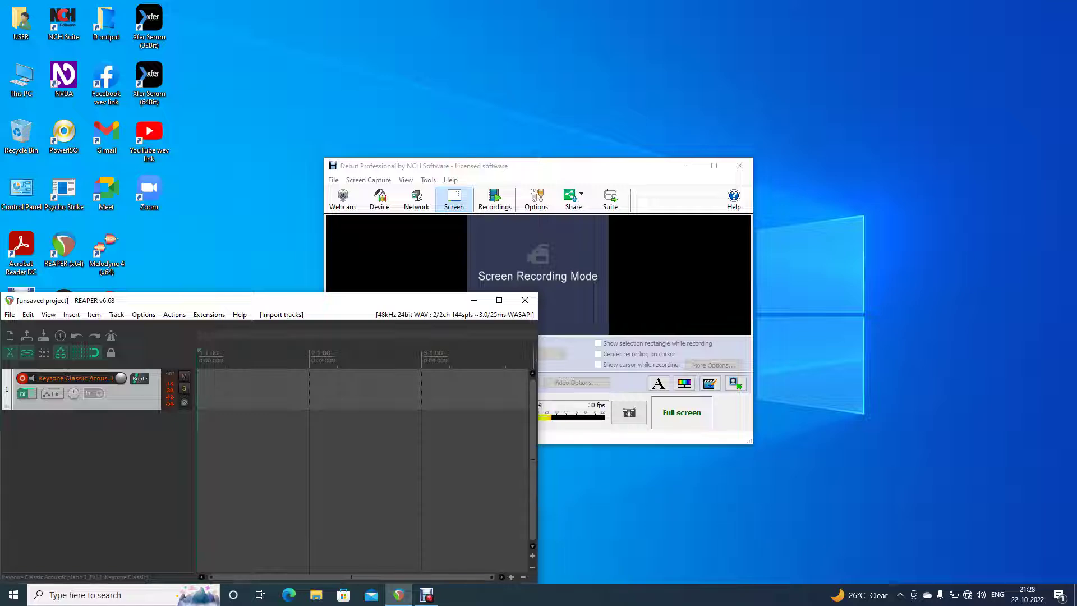
# Step: Audition the new piano track with several notes on the virtual MIDI keyboard, and close the keyboard
pyautogui.hotkey('alt', 'b')
pyautogui.press('z')
pyautogui.press('b')
pyautogui.press('z')
pyautogui.press('c')
pyautogui.press('b')
pyautogui.press(',')
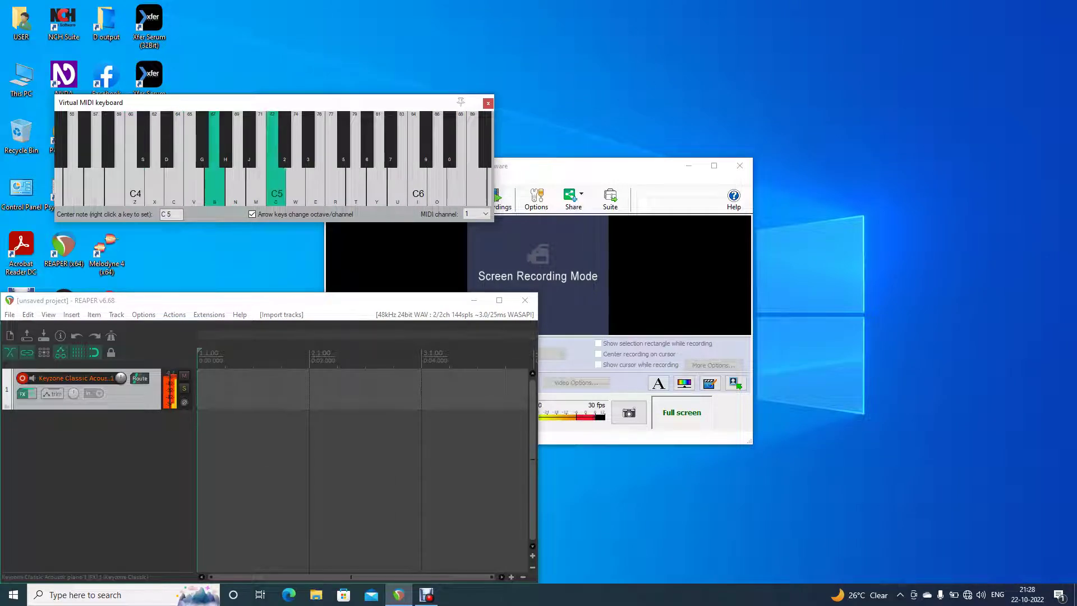
pyautogui.press('m')
pyautogui.press(',')
pyautogui.press('z')
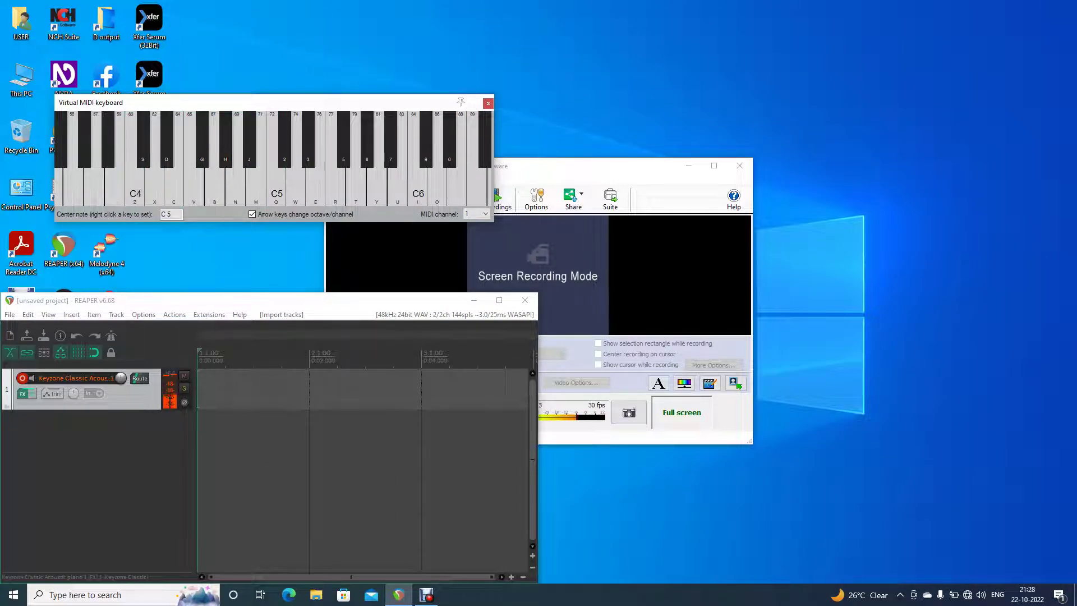
pyautogui.hotkey('alt', 'b')
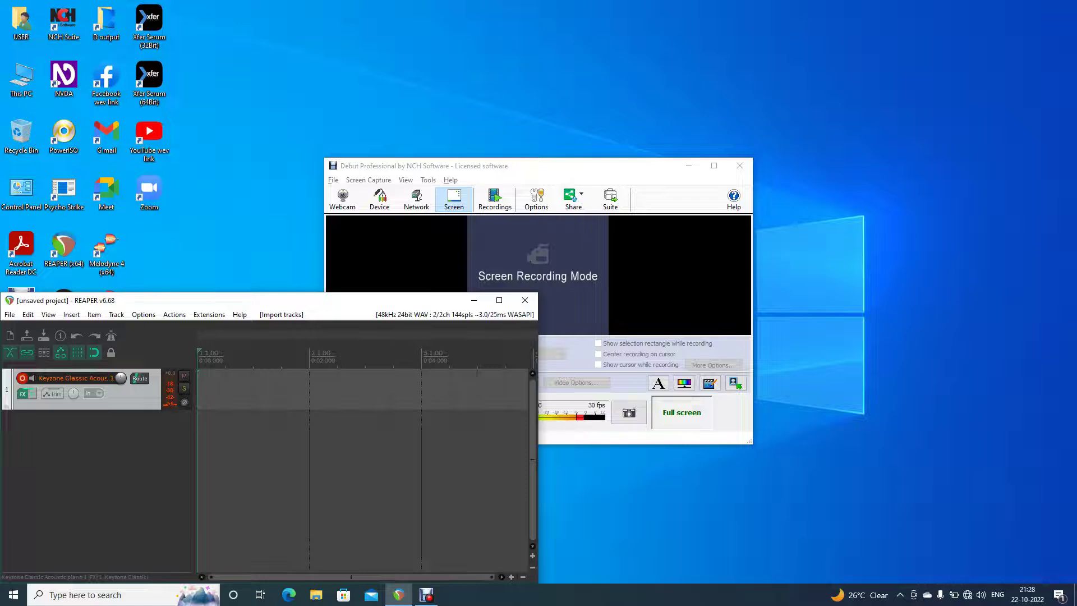
# Step: Load the Yamaha Grand Piano program in the track's Keyzone Classic instrument and close its FX window
pyautogui.press('f')
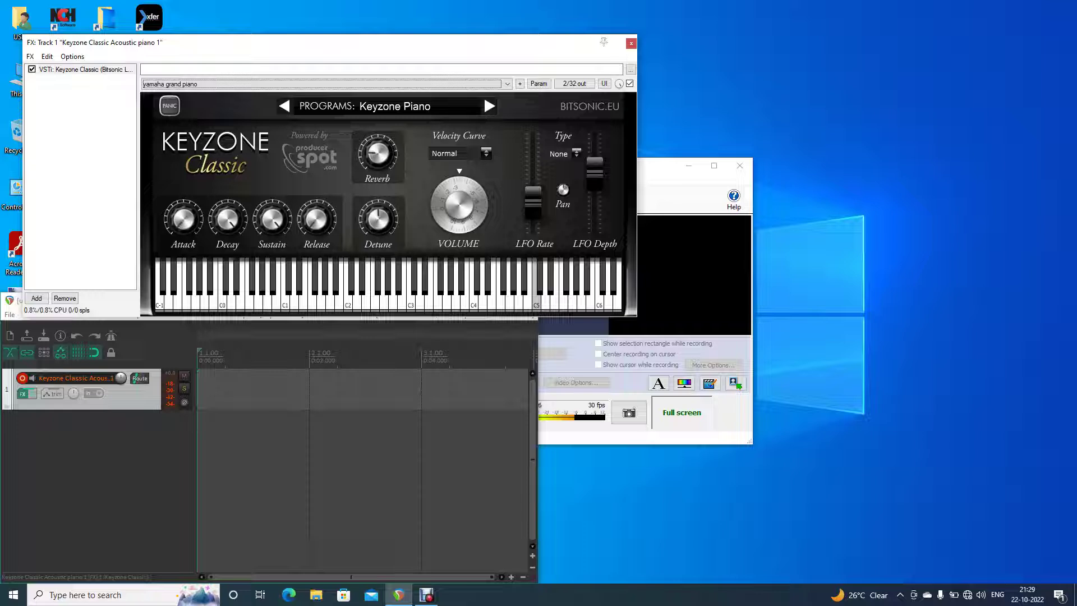
pyautogui.click(488, 106)
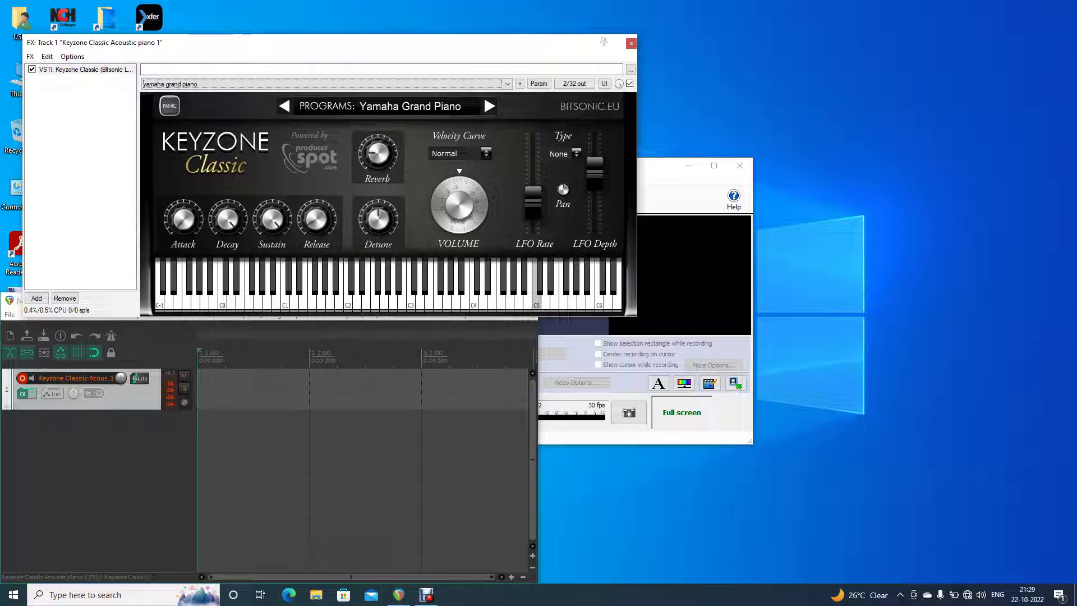
pyautogui.press('Escape')
# Step: Audition C major and F major chords from C4 to C5 on the virtual MIDI keyboard, and close it
pyautogui.hotkey('alt', 'b')
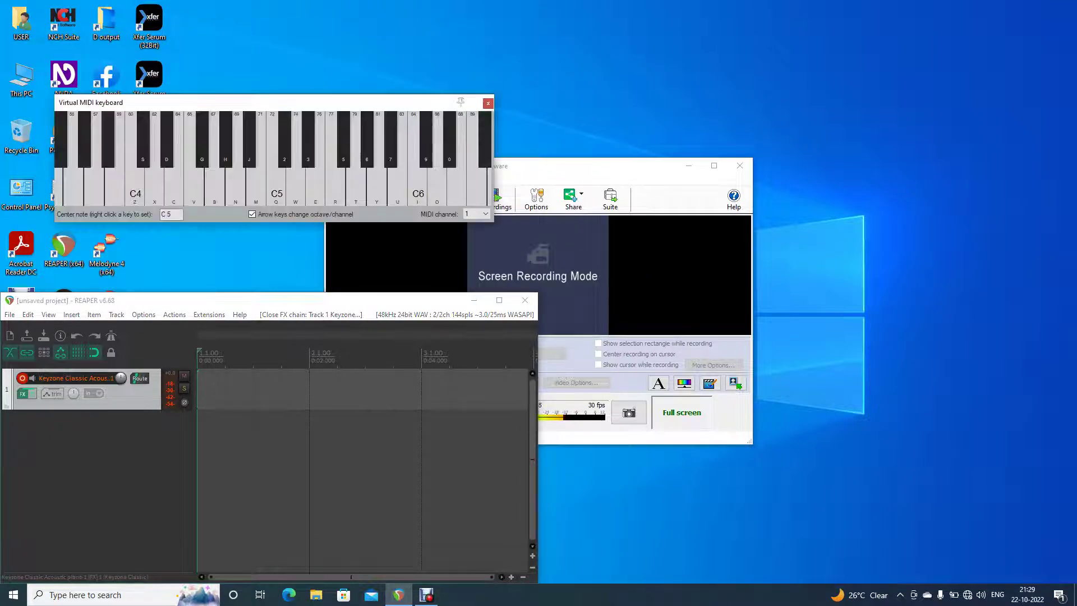
pyautogui.press('z')
pyautogui.press('c')
pyautogui.press('b')
pyautogui.press('q')
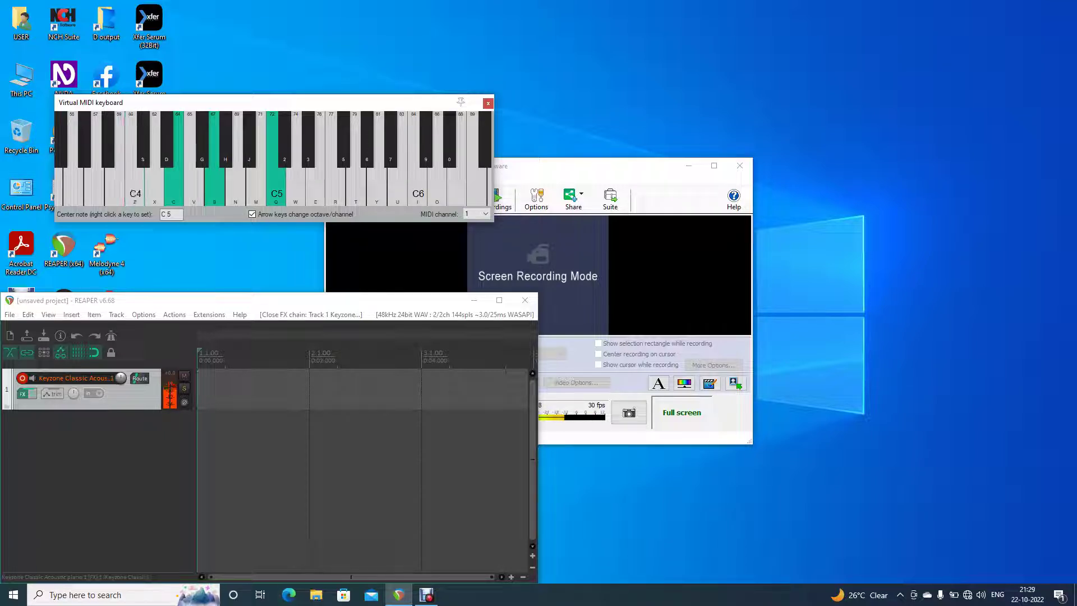
pyautogui.press('z')
pyautogui.press('v')
pyautogui.press('n')
pyautogui.press('q')
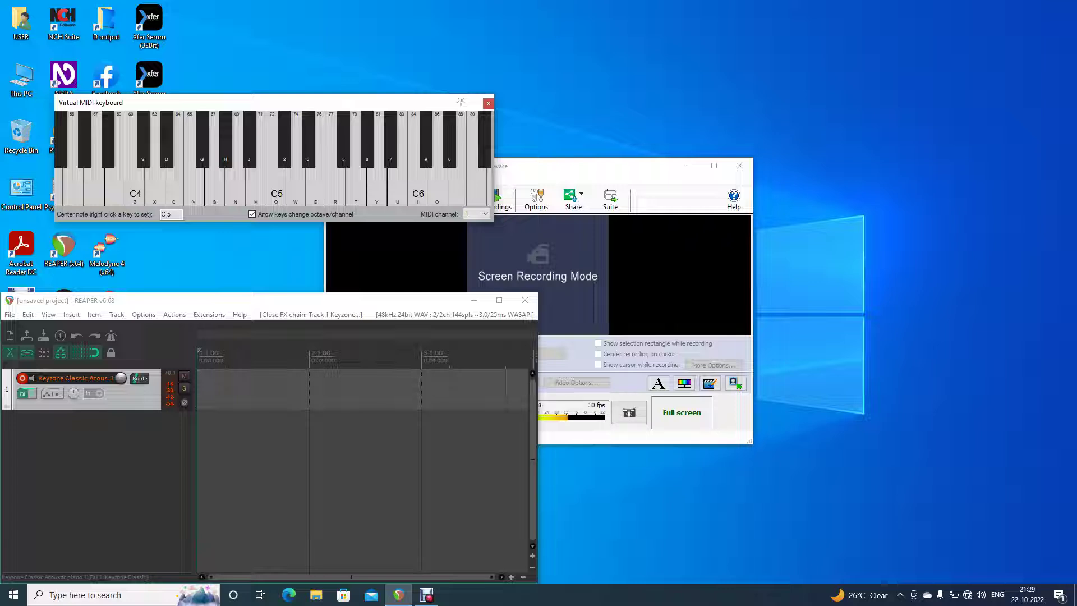
pyautogui.hotkey('alt', 'b')
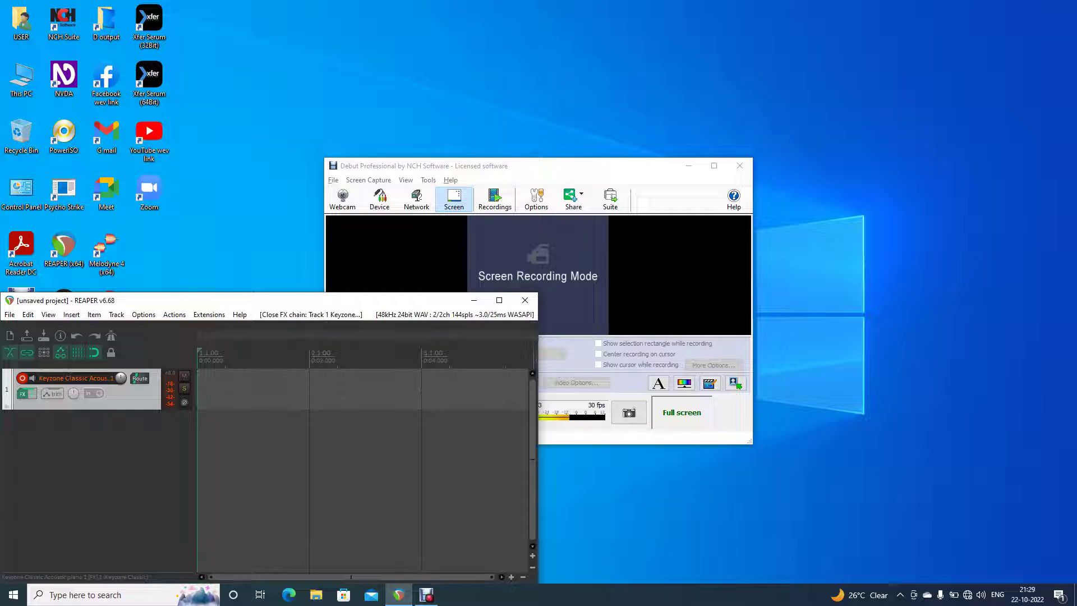
# Step: Enable the metronome and lower the project tempo, checking the click with a brief playback
pyautogui.press('d')
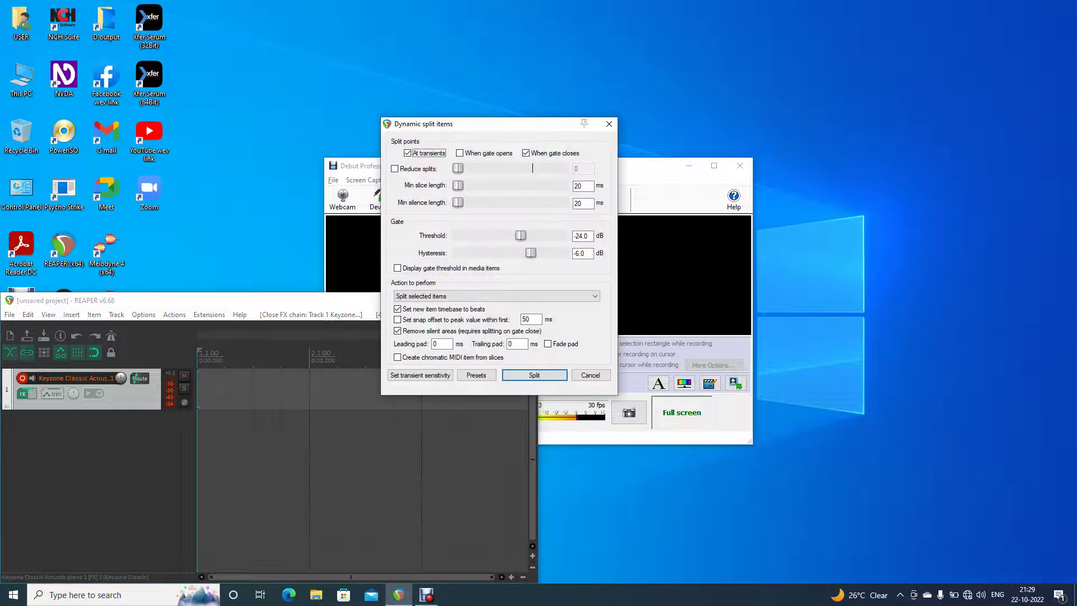
pyautogui.press('Escape')
pyautogui.hotkey('ctrl', 'shift', 'm')
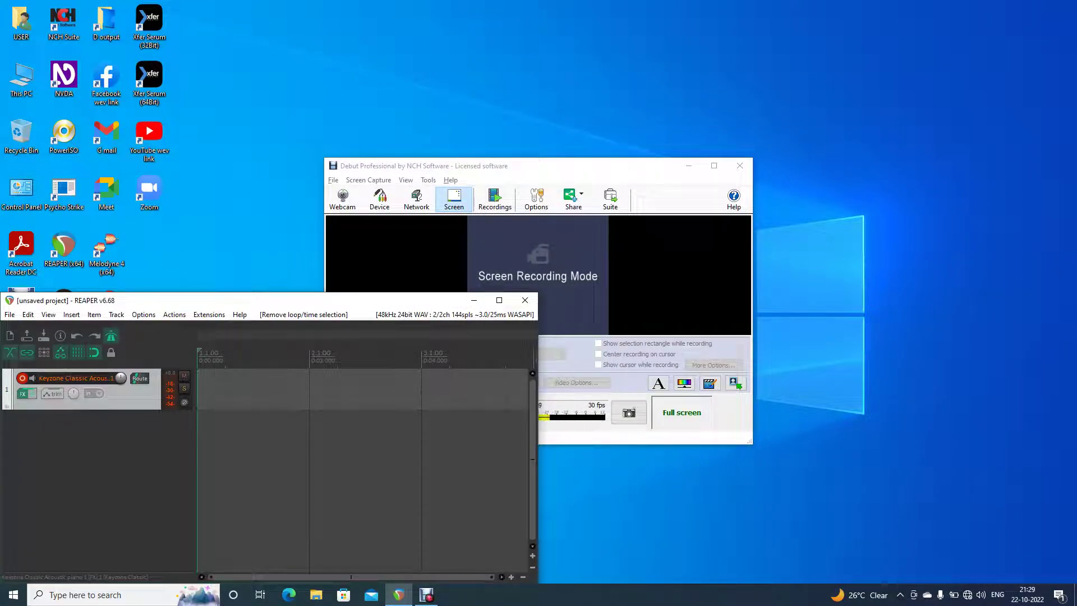
pyautogui.press('=')
pyautogui.press('=')
pyautogui.press('space')
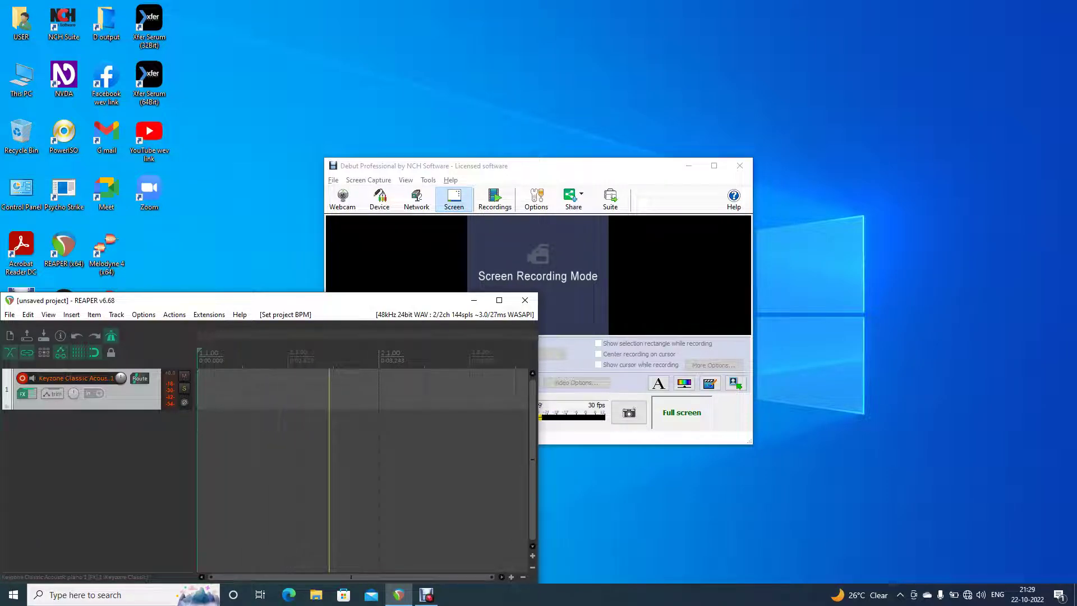
pyautogui.press('space')
# Step: Open the virtual MIDI keyboard and set its center note to G 4
pyautogui.hotkey('alt', 'b')
pyautogui.press('Right')
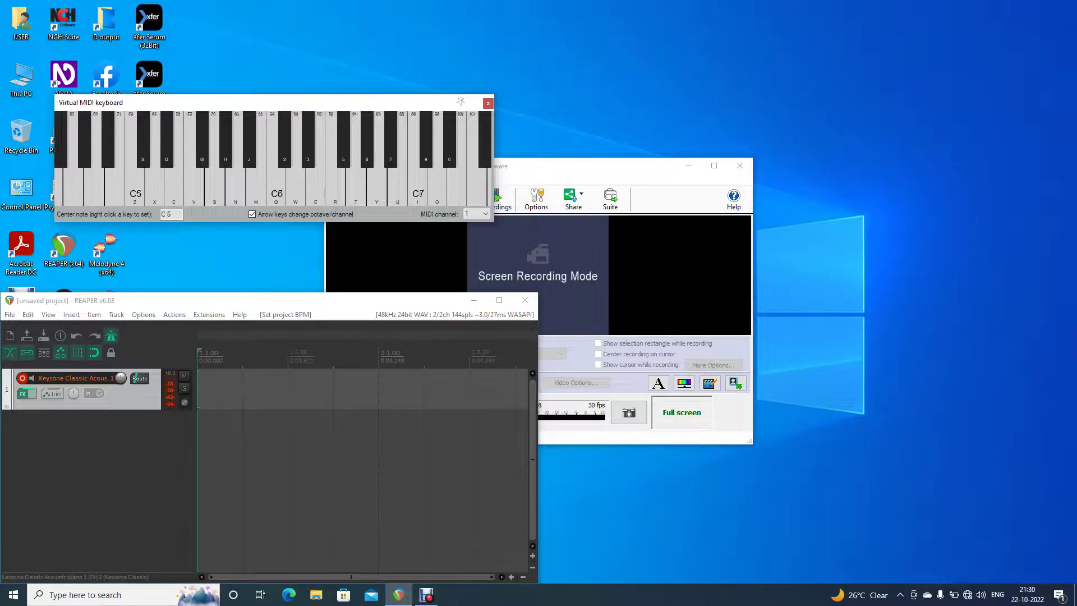
pyautogui.press('Left')
pyautogui.press('Left')
pyautogui.press('Left')
pyautogui.press('Left')
pyautogui.press('Left')
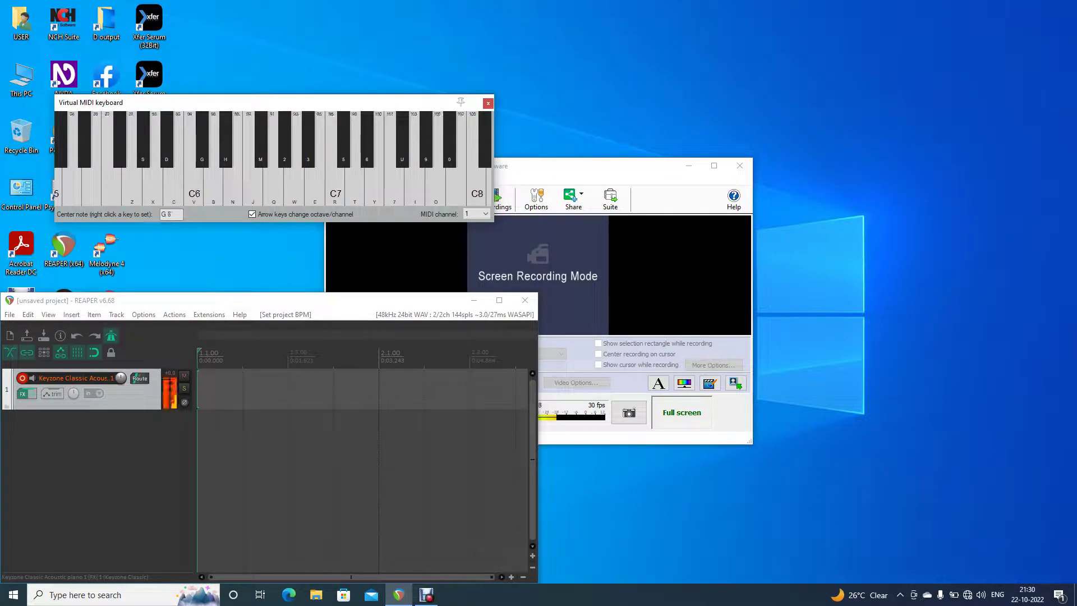
# Step: Test chords in the lower keyboard range on the piano track and close the virtual MIDI keyboard
pyautogui.press('z')
pyautogui.press('z')
pyautogui.press('c')
pyautogui.press('b')
pyautogui.press('q')
pyautogui.press('v')
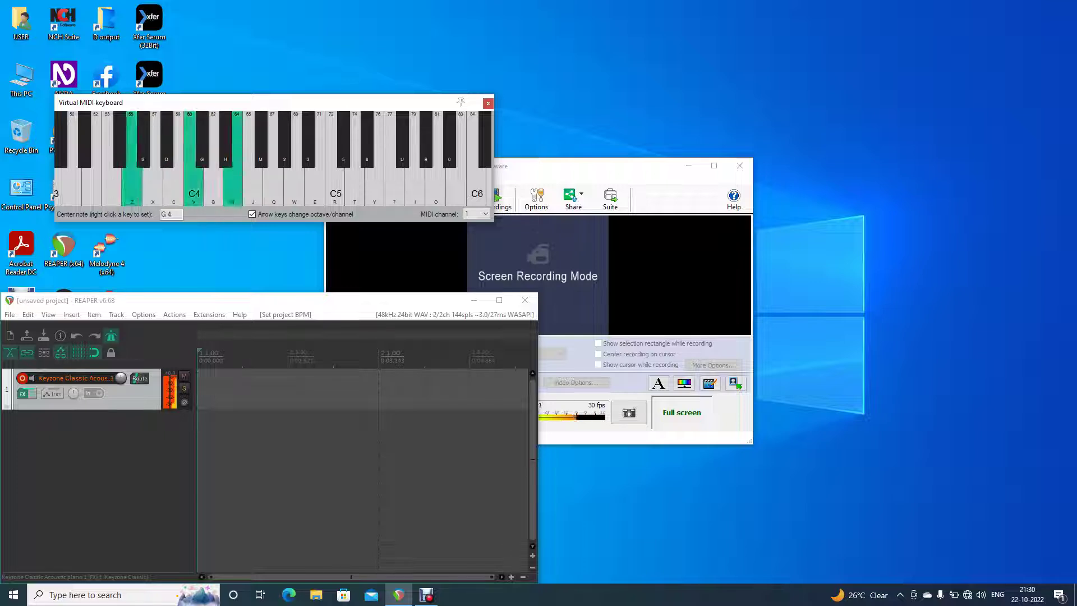
pyautogui.press('q')
pyautogui.hotkey('alt', 'b')
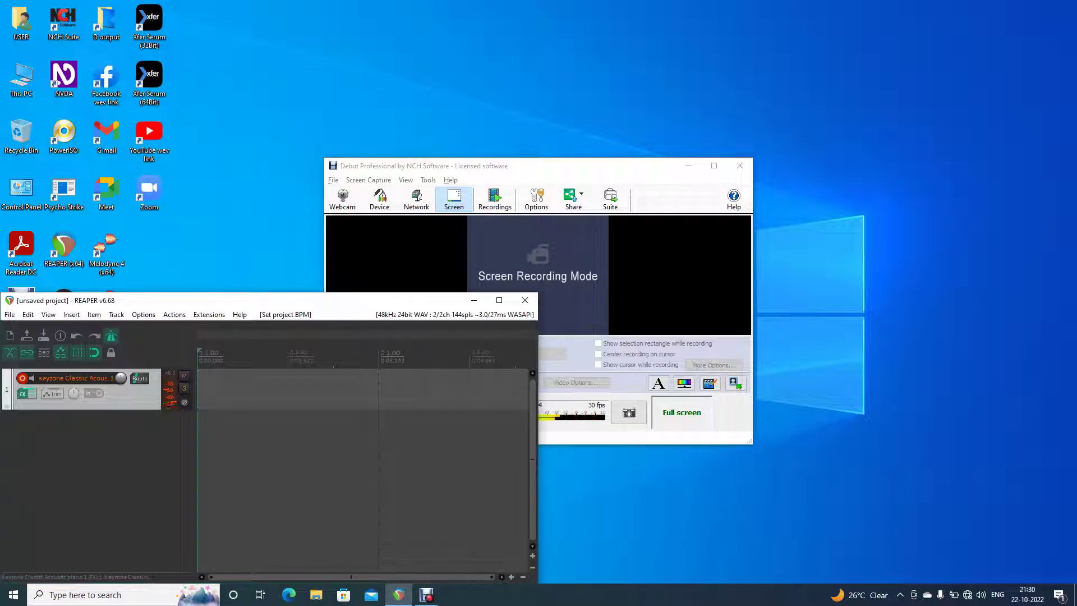
# Step: Record a MIDI take of sustained G major and C major chords on the piano track from the project start
pyautogui.hotkey('ctrl', 'r')
pyautogui.hotkey('alt', 'b')
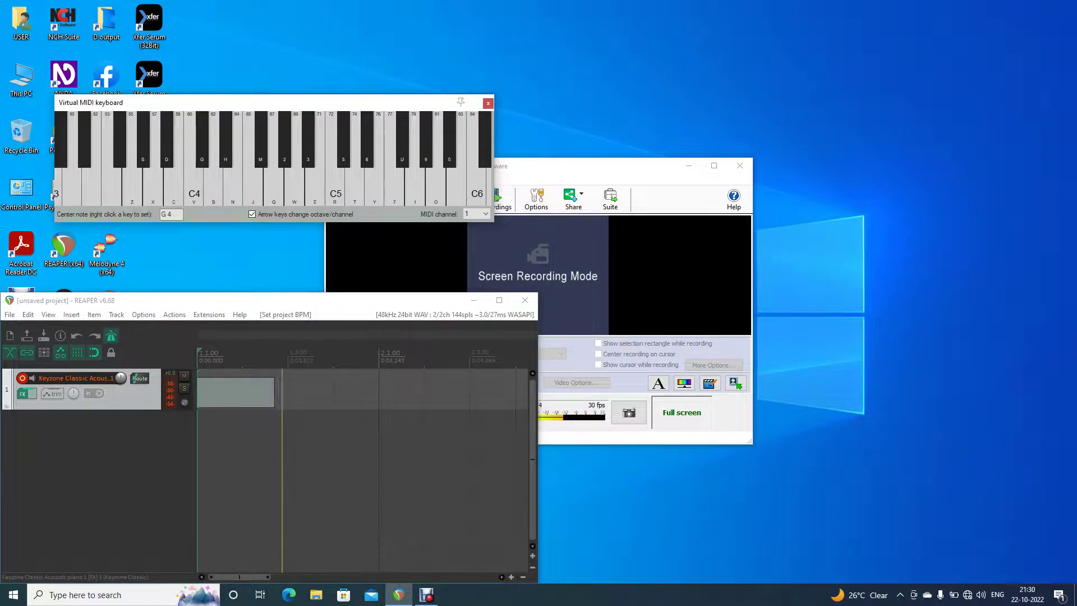
pyautogui.press('z')
pyautogui.press('c')
pyautogui.press('b')
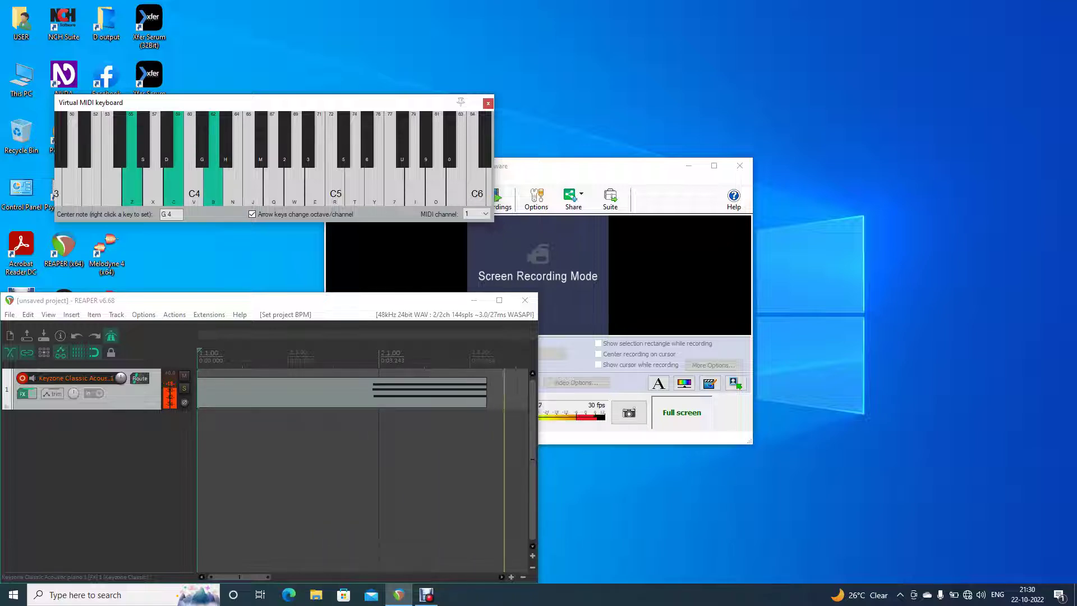
pyautogui.press('v')
pyautogui.press('n')
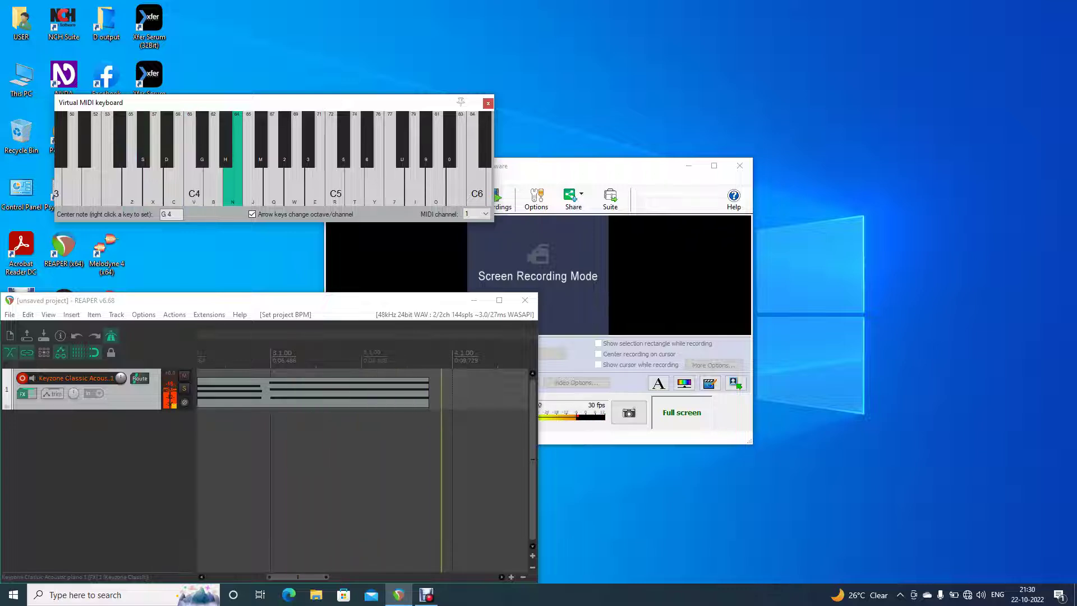
# Step: Stop recording, delete the recorded piano MIDI take, and return to the project start with the virtual keyboard closed
pyautogui.press('space')
pyautogui.press('Tab')
pyautogui.press('Tab')
pyautogui.press('Tab')
pyautogui.press('Return')
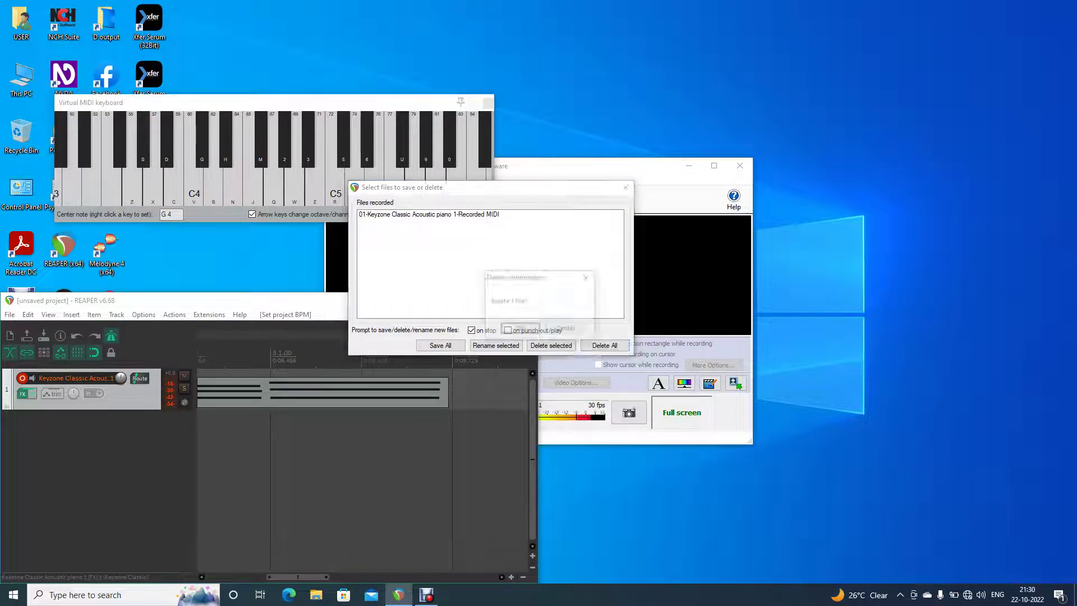
pyautogui.hotkey('alt', 'b')
pyautogui.press('Escape')
pyautogui.press('Home')
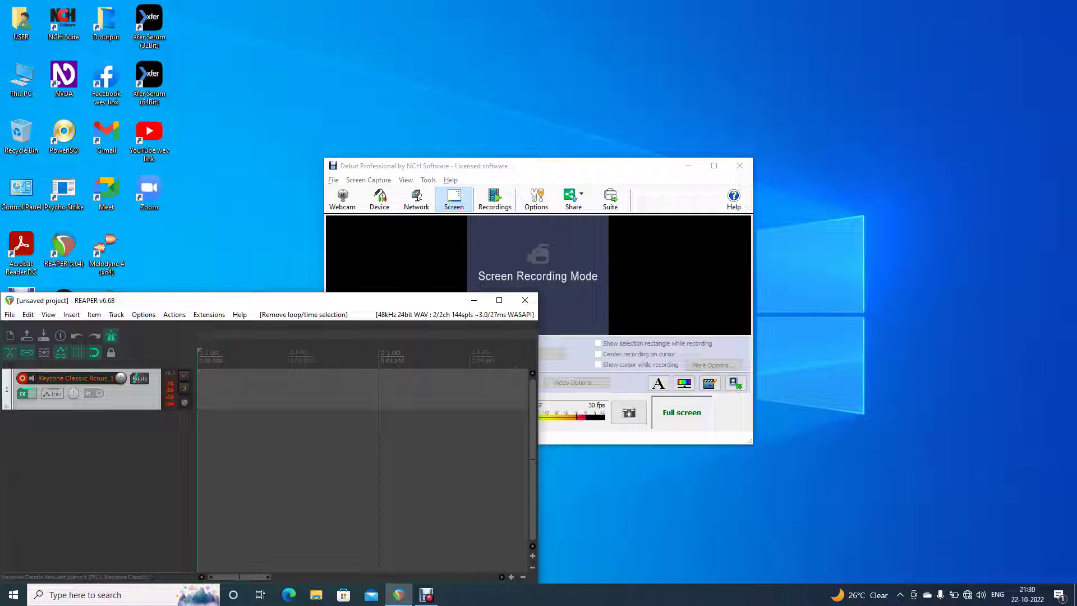
# Step: Test a repeated short C4 note on the virtual MIDI keyboard and close it
pyautogui.hotkey('alt', 'b')
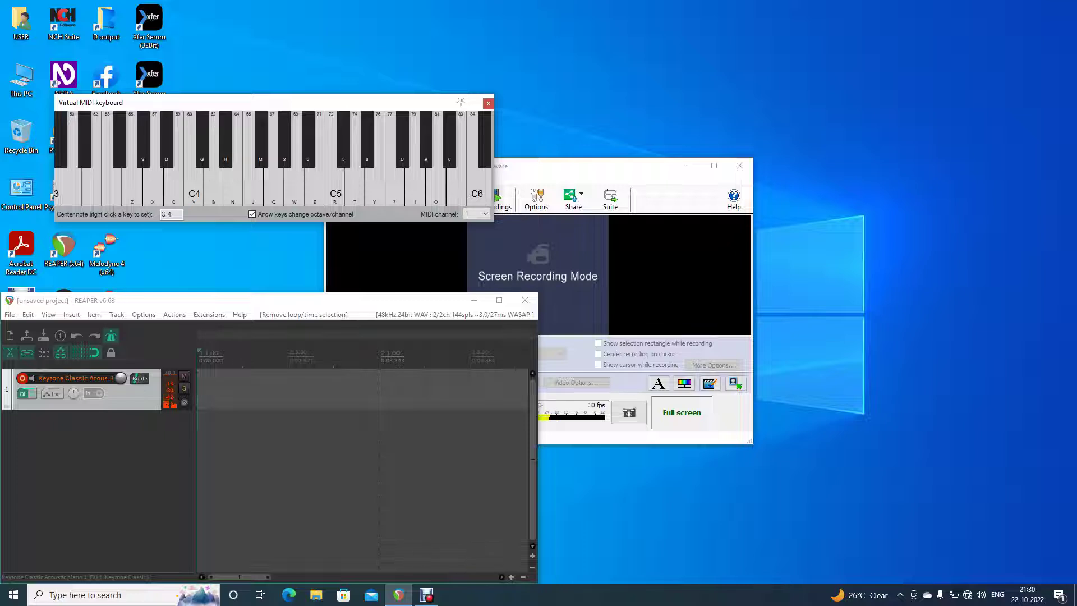
pyautogui.press('v')
pyautogui.press('v')
pyautogui.press('v')
pyautogui.hotkey('alt', 'b')
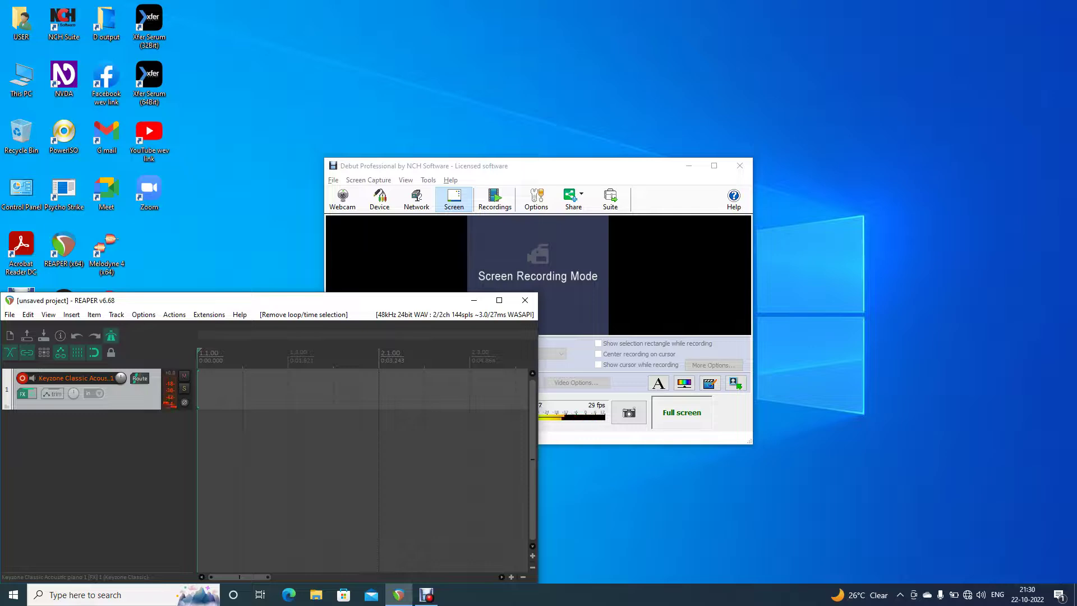
# Step: Record a MIDI take of short chords at the starts of bars from bar 2 onward, and keep it
pyautogui.hotkey('ctrl', 'r')
pyautogui.hotkey('alt', 'b')
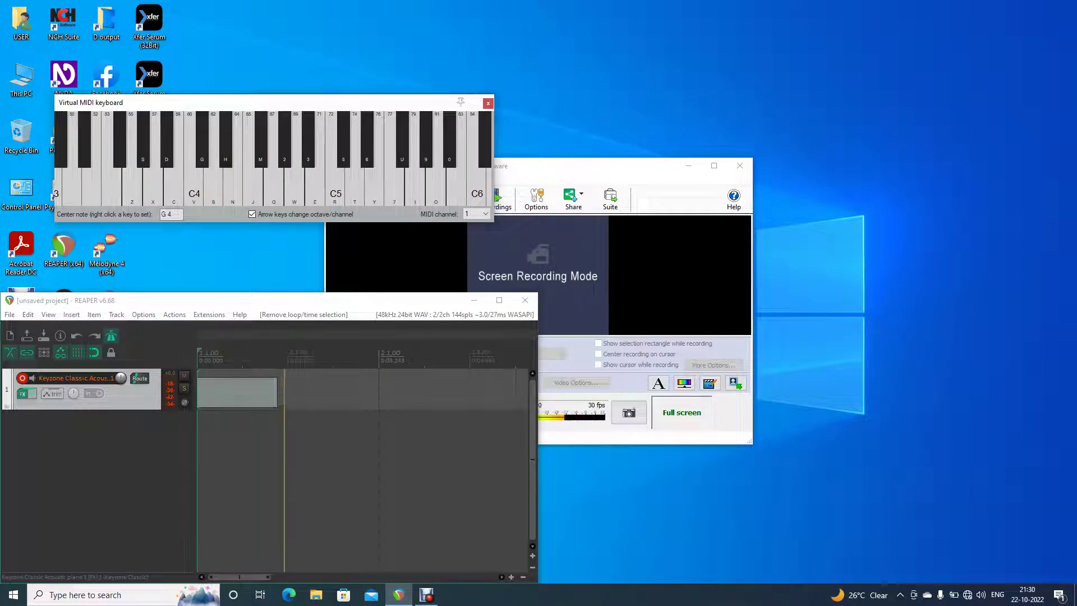
pyautogui.press('z')
pyautogui.press('b')
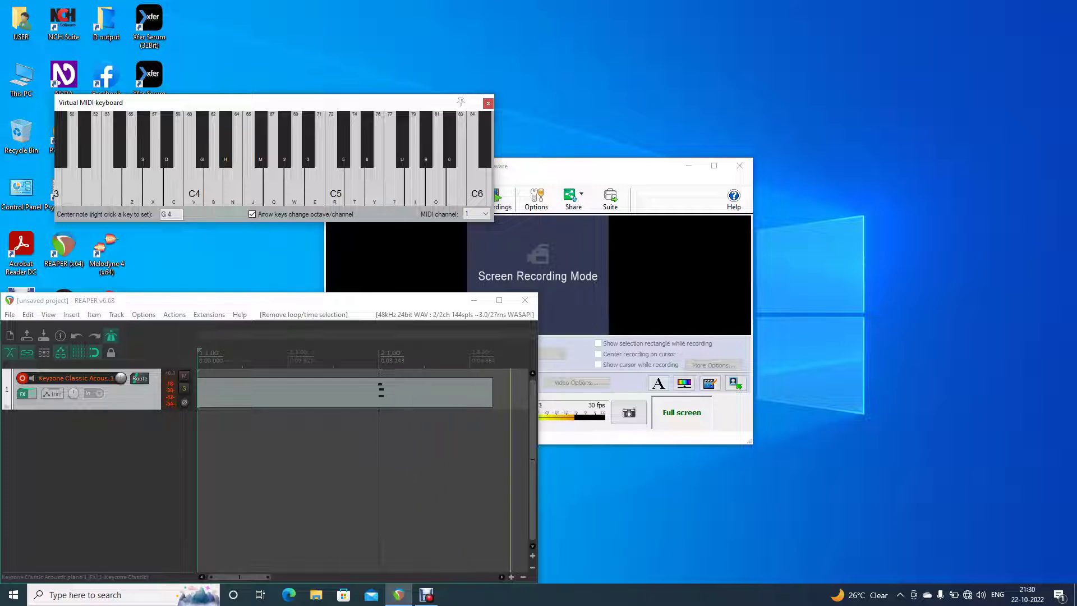
pyautogui.press('z')
pyautogui.press('c')
pyautogui.press('b')
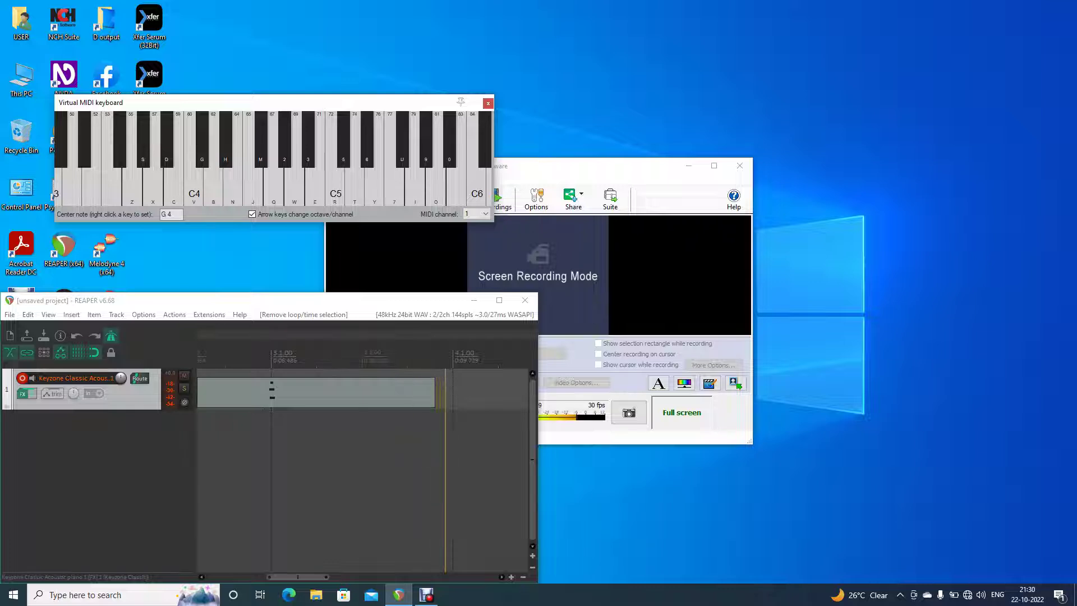
pyautogui.press('z')
pyautogui.press('c')
pyautogui.press('b')
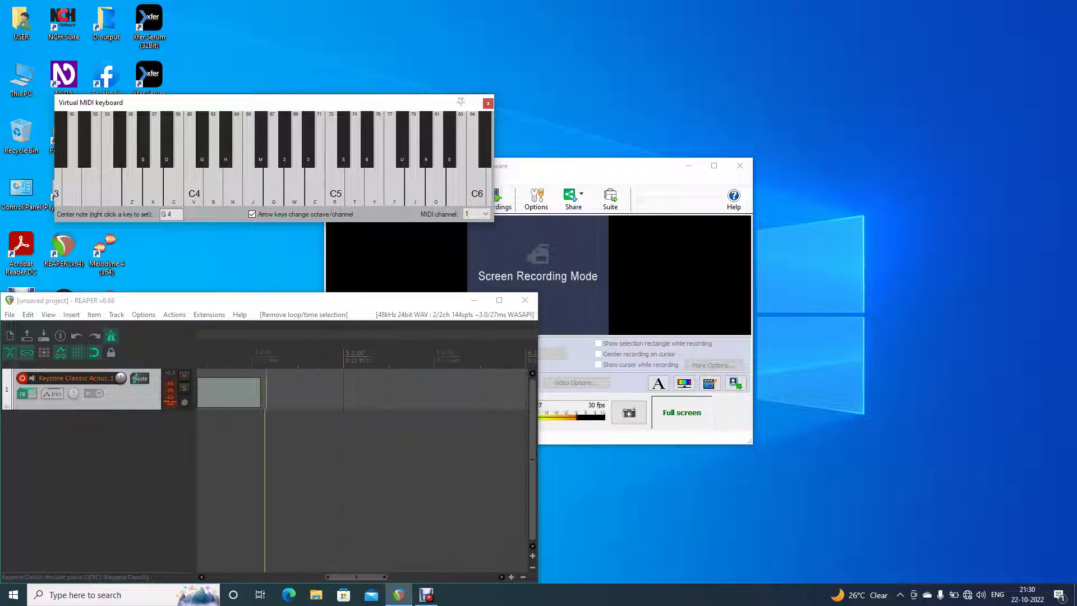
pyautogui.press('z')
pyautogui.press('c')
pyautogui.press('b')
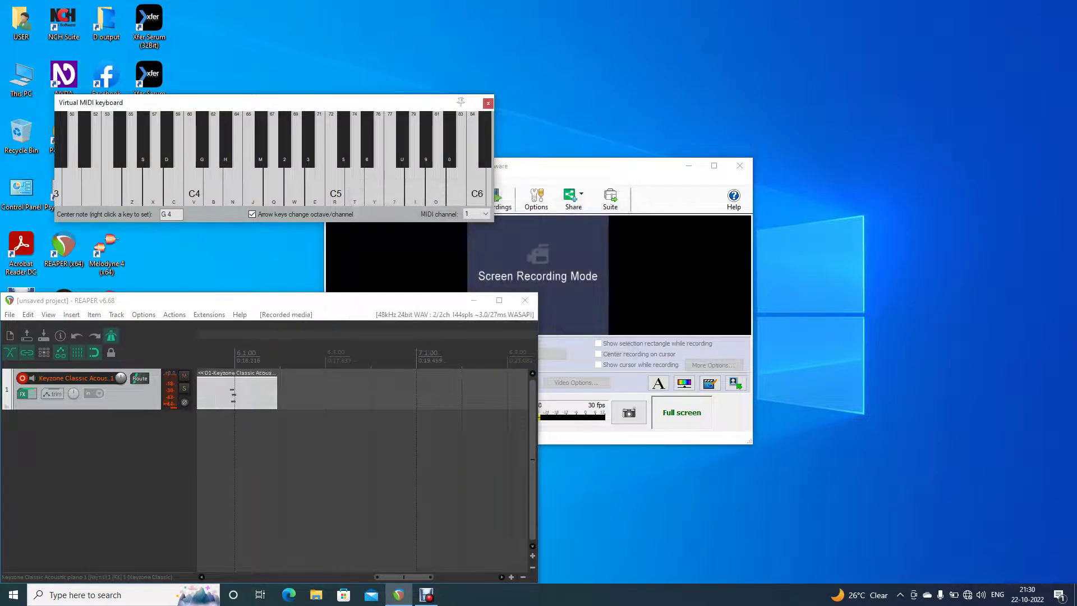
# Step: Close the virtual MIDI keyboard and mute the system audio
pyautogui.hotkey('alt', 'b')
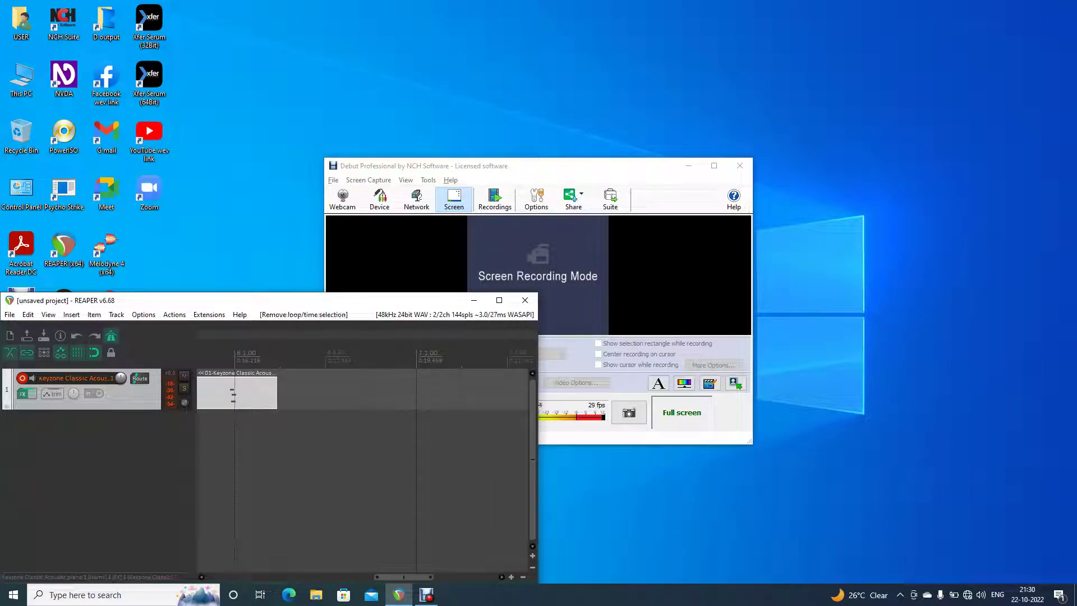
pyautogui.press('capslock')
pyautogui.press('XF86AudioMute')
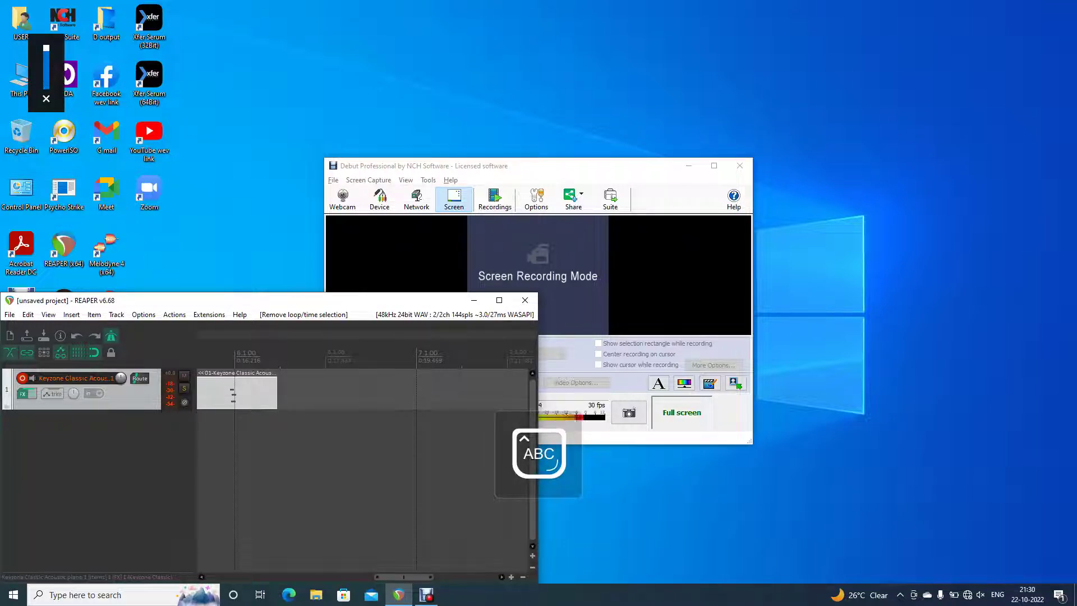
# Step: Restore the system audio, quantize the recorded item's positions to the grid from the project start, and play the first chord
pyautogui.press('XF86AudioMute')
pyautogui.press('Home')
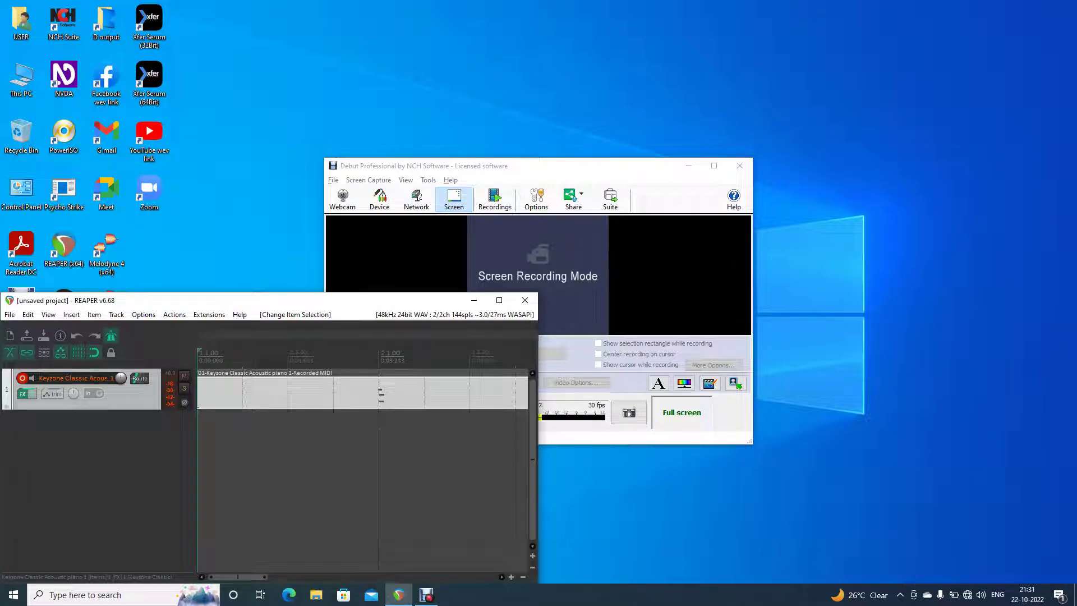
pyautogui.hotkey('ctrl', 'q')
pyautogui.press('space')
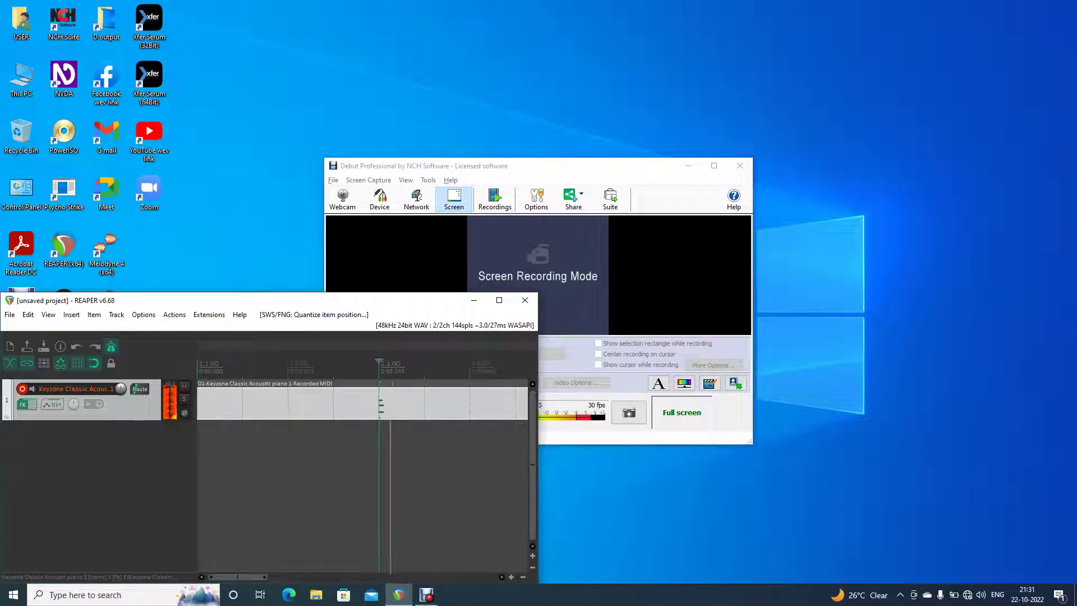
pyautogui.press('space')
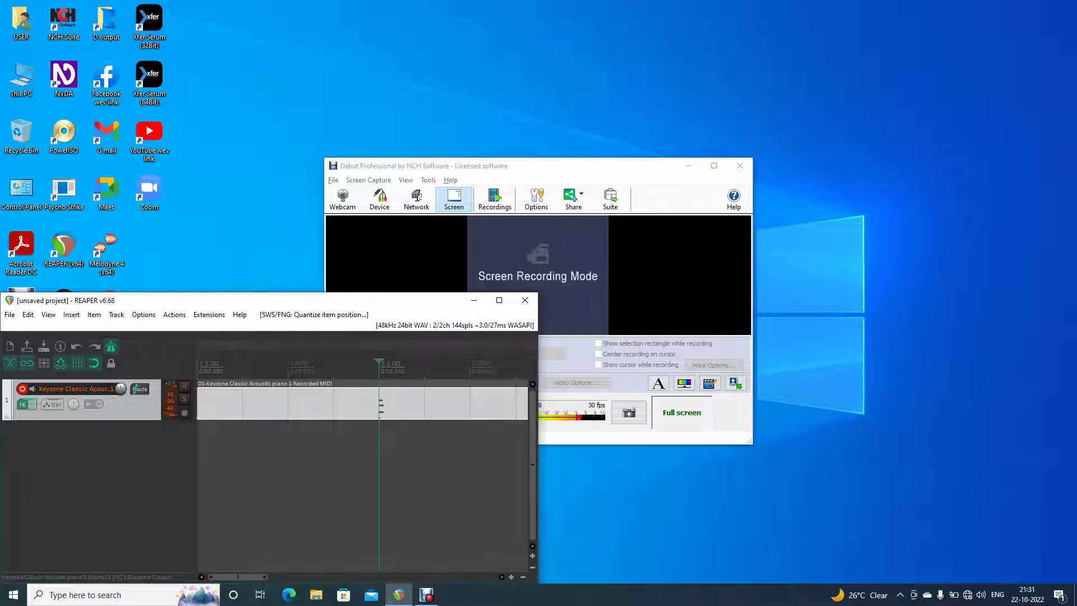
# Step: Trim the recorded MIDI item to start at bar 2 and end at bar 6, deleting the excess at both ends
pyautogui.hotkey('ctrl', 'a')
pyautogui.press('a')
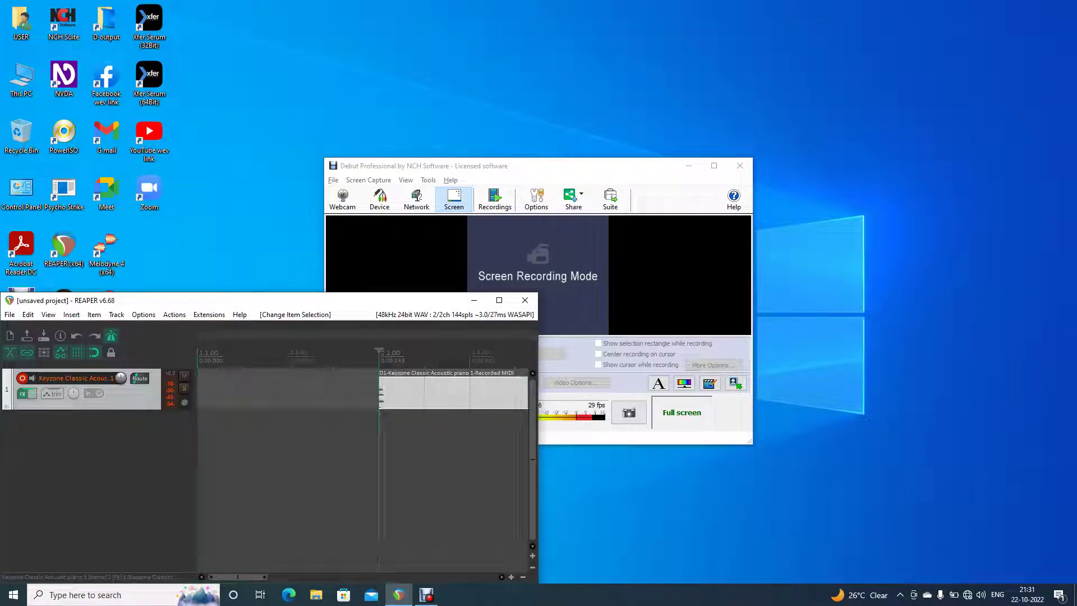
pyautogui.press('space')
pyautogui.press('-')
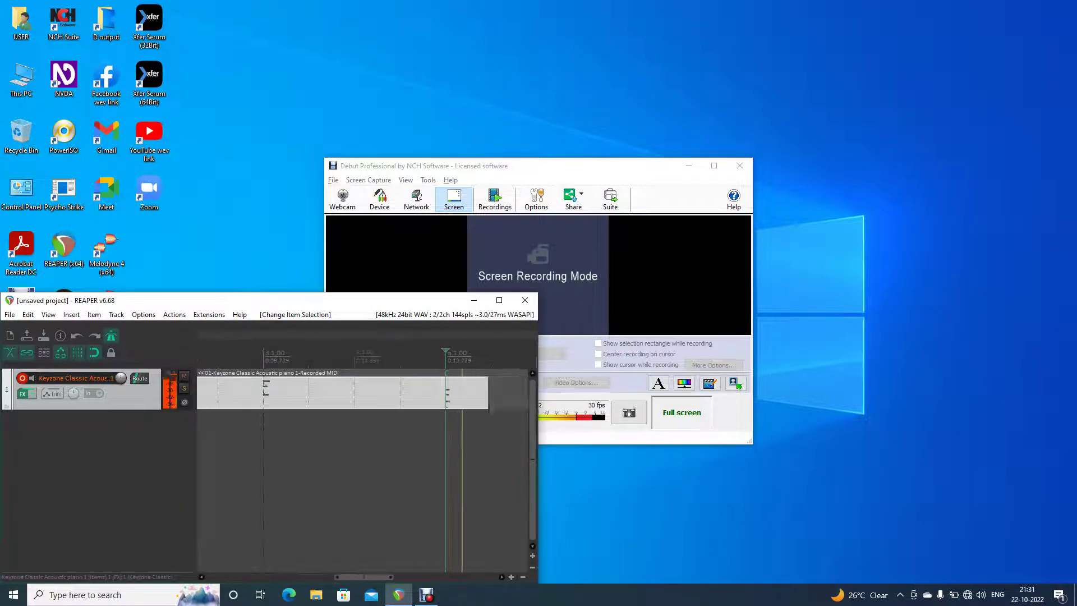
pyautogui.press('Delete')
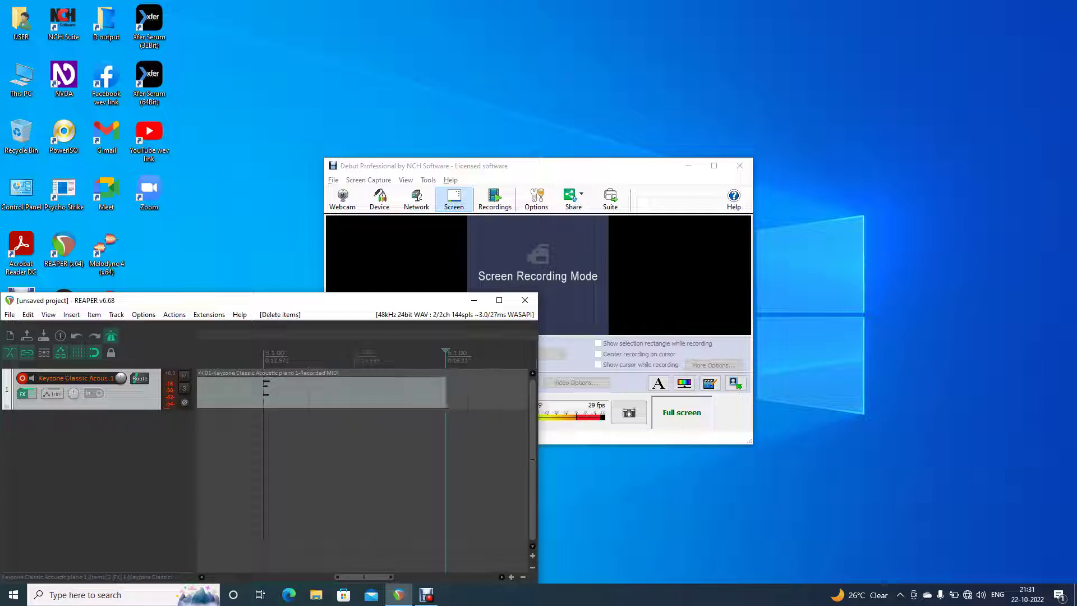
# Step: Move the trimmed MIDI item to the project start at 1.1.00 and play it back
pyautogui.hotkey('ctrl', 'z')
pyautogui.press('space')
pyautogui.hotkey('ctrl', 'z')
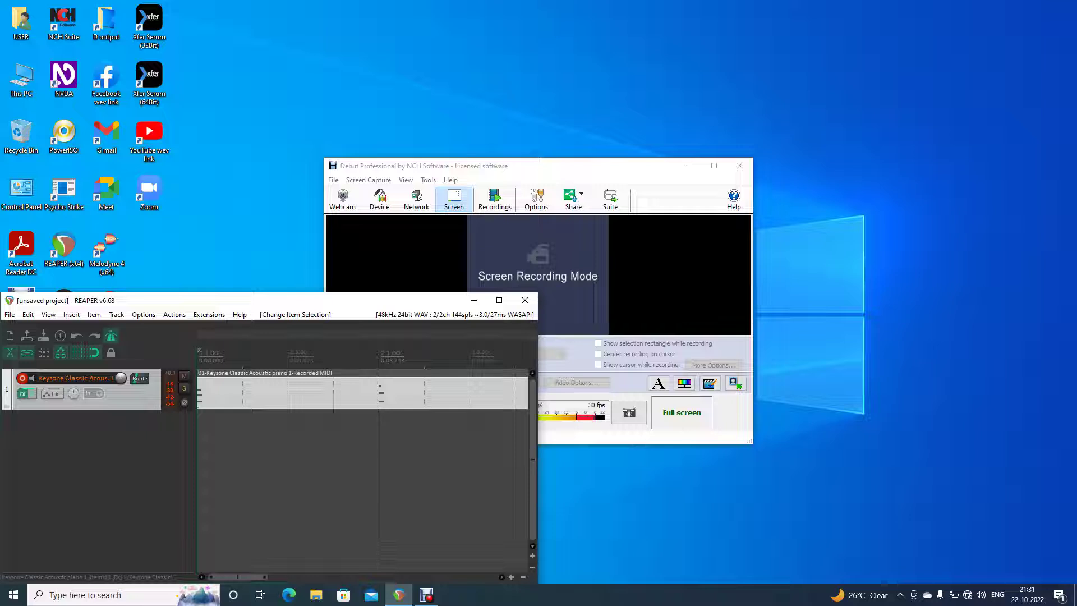
pyautogui.press('space')
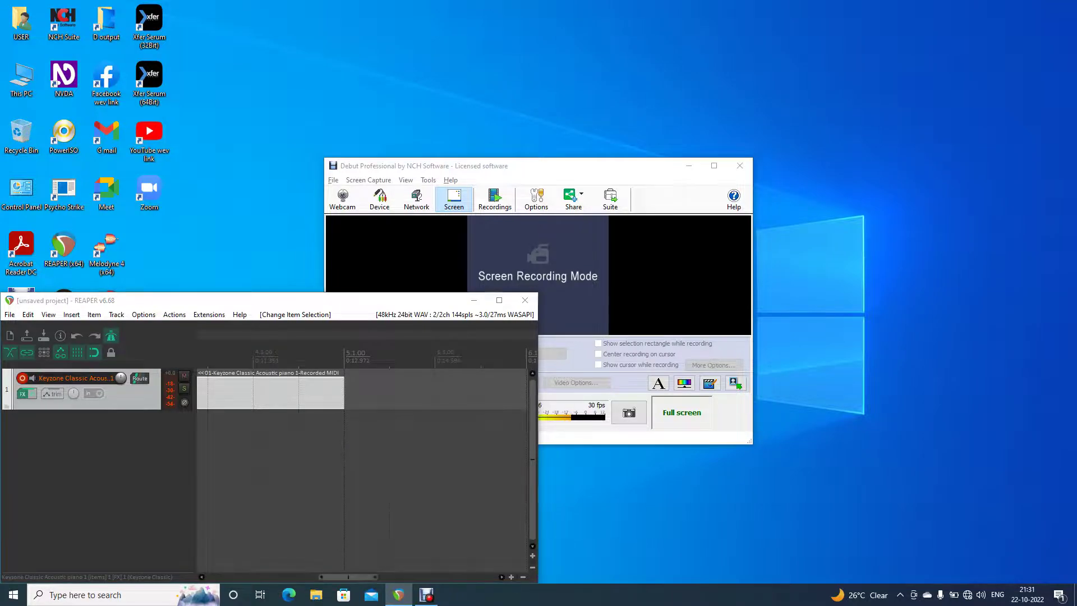
# Step: Open the take in the MIDI editor, set the velocity of all notes to 101, and preview the chords
pyautogui.hotkey('ctrl', 'alt', 'e')
pyautogui.hotkey('ctrl', 'a')
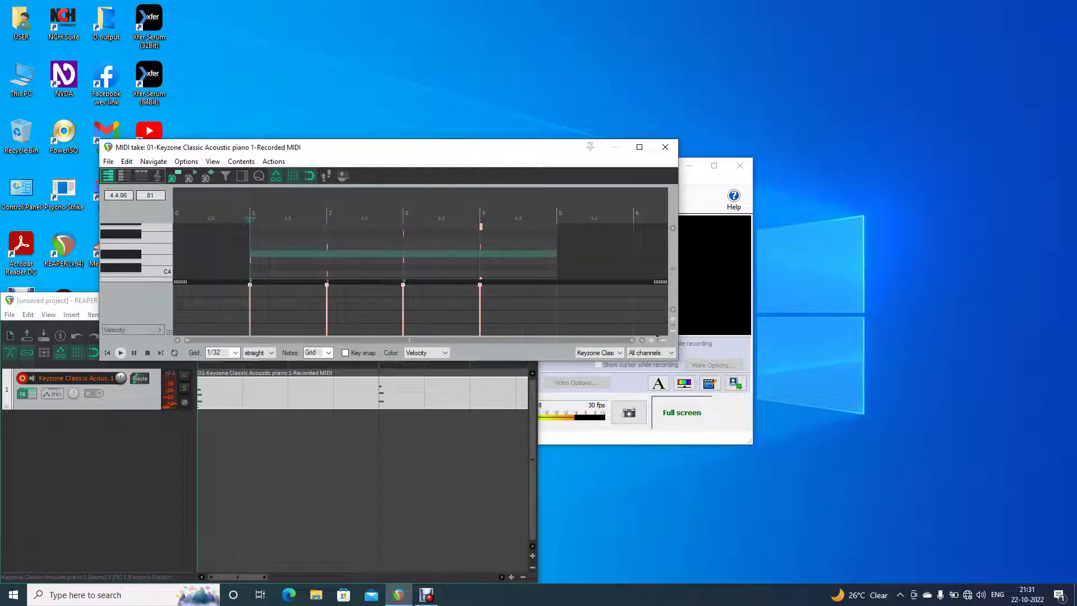
pyautogui.press('Num_Lock')
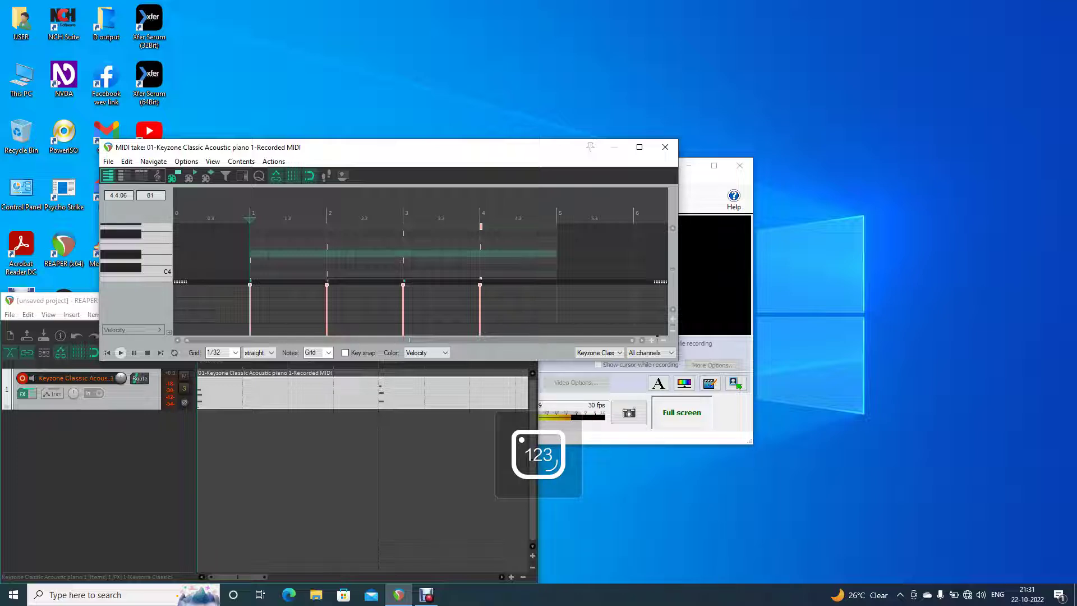
pyautogui.press('KP_Subtract')
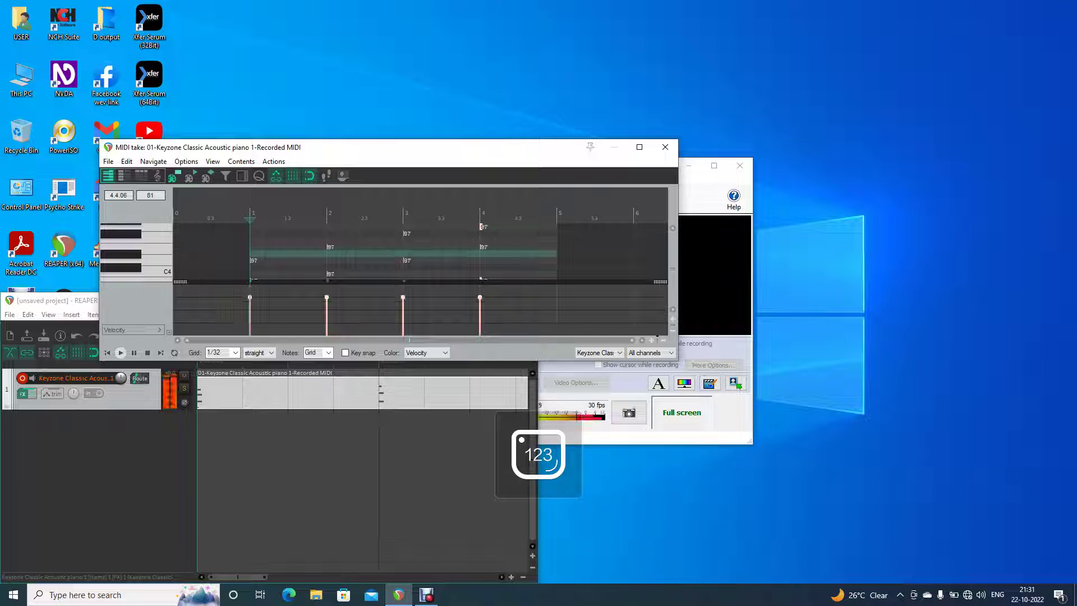
pyautogui.press('KP_Add')
pyautogui.press('space')
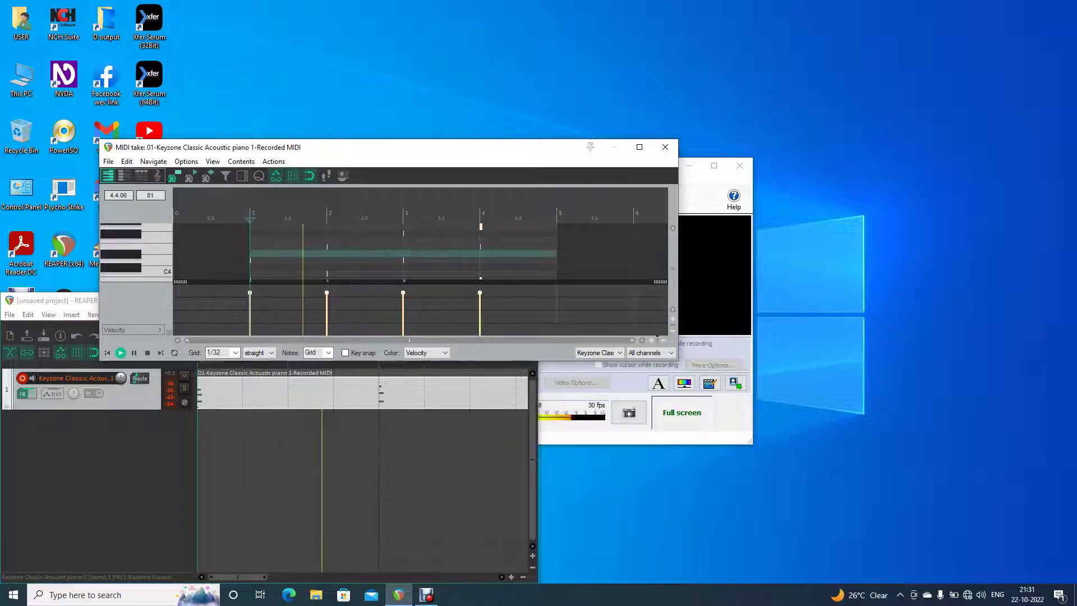
pyautogui.press('space')
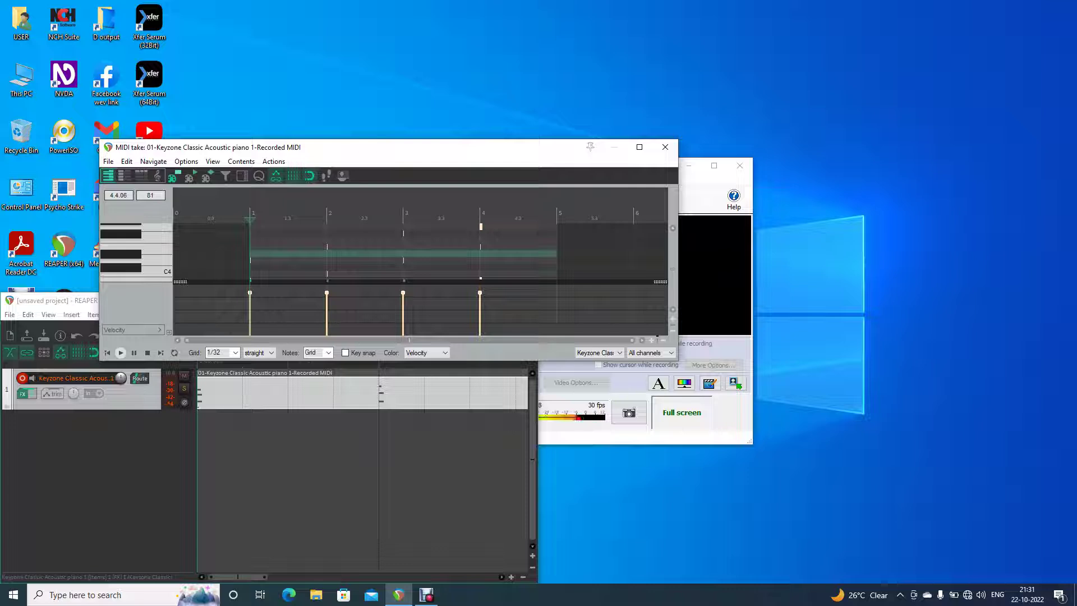
pyautogui.press('KP_Subtract')
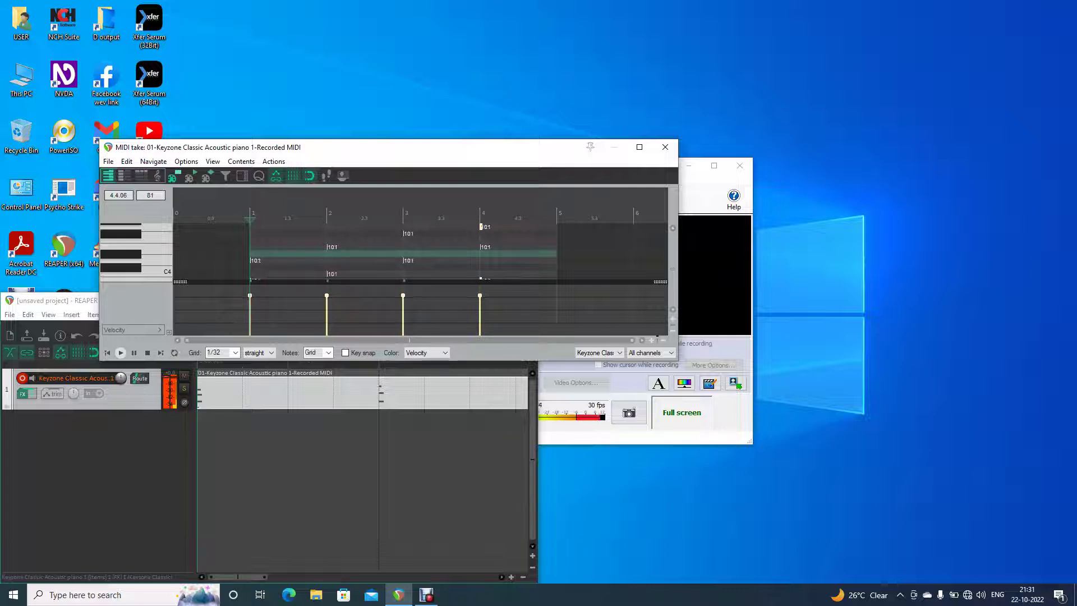
pyautogui.press('space')
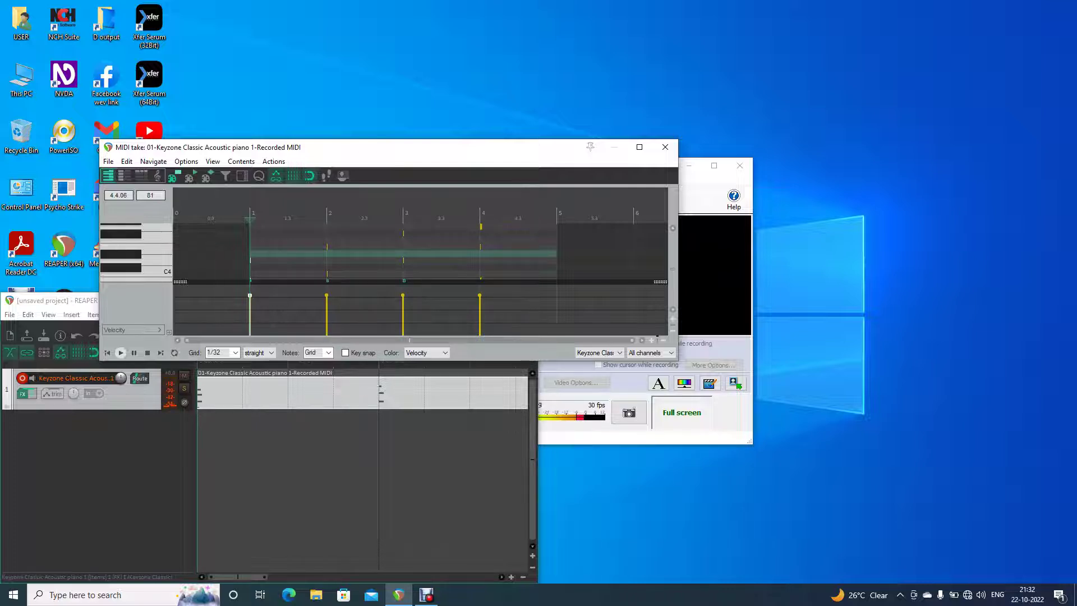
# Step: Switch the MIDI editor to the event list, step through the first two notes, and select the D4 note at 1.1.00
pyautogui.hotkey('alt', '3')
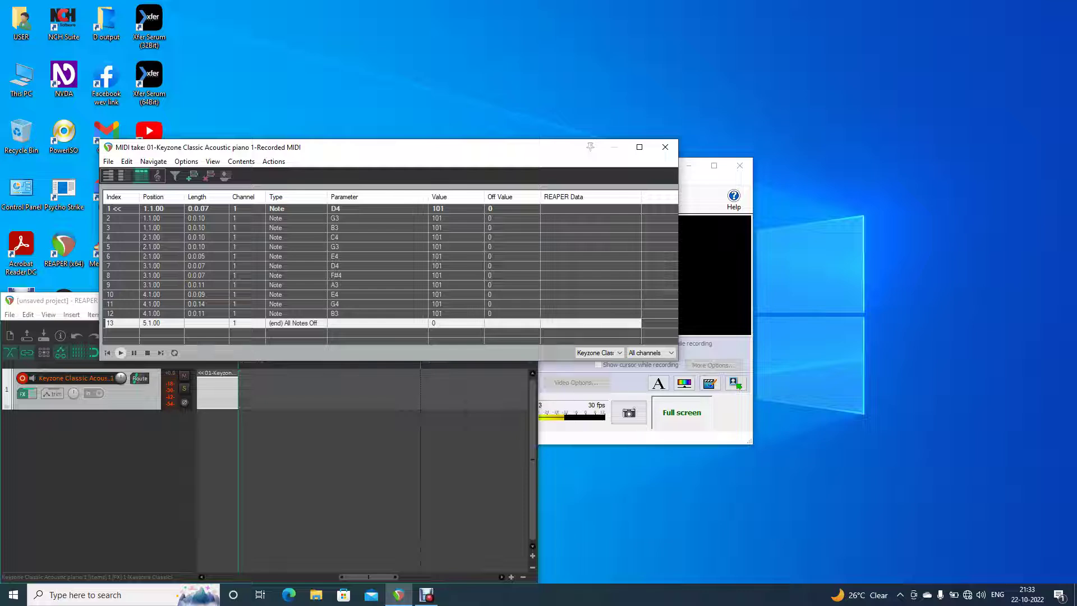
pyautogui.click(121, 208)
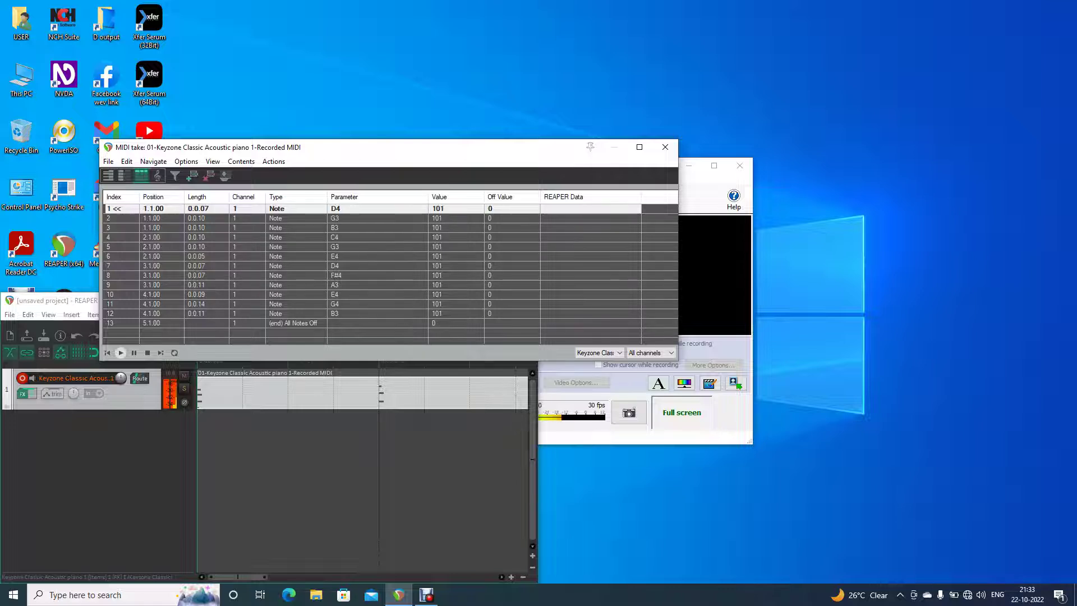
pyautogui.press('capslock')
pyautogui.press('Down')
pyautogui.press('Up')
pyautogui.press('Down')
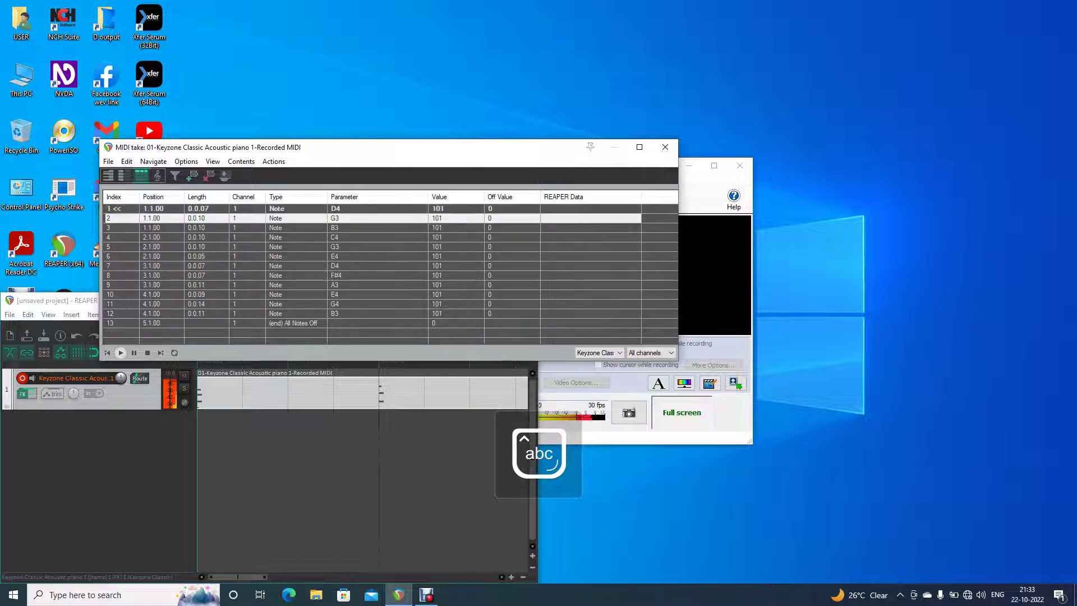
pyautogui.press('Up')
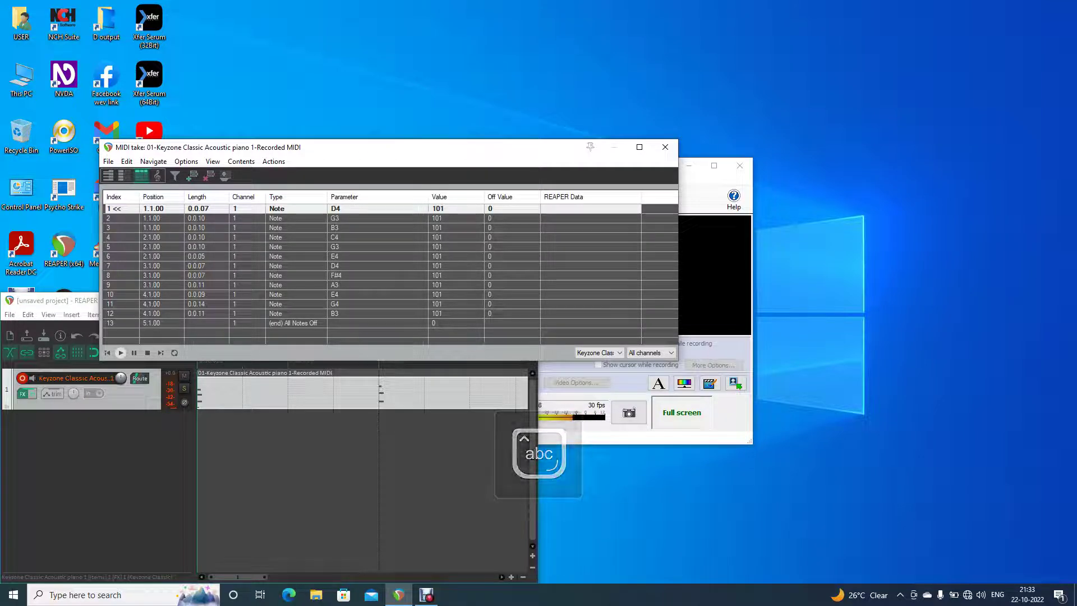